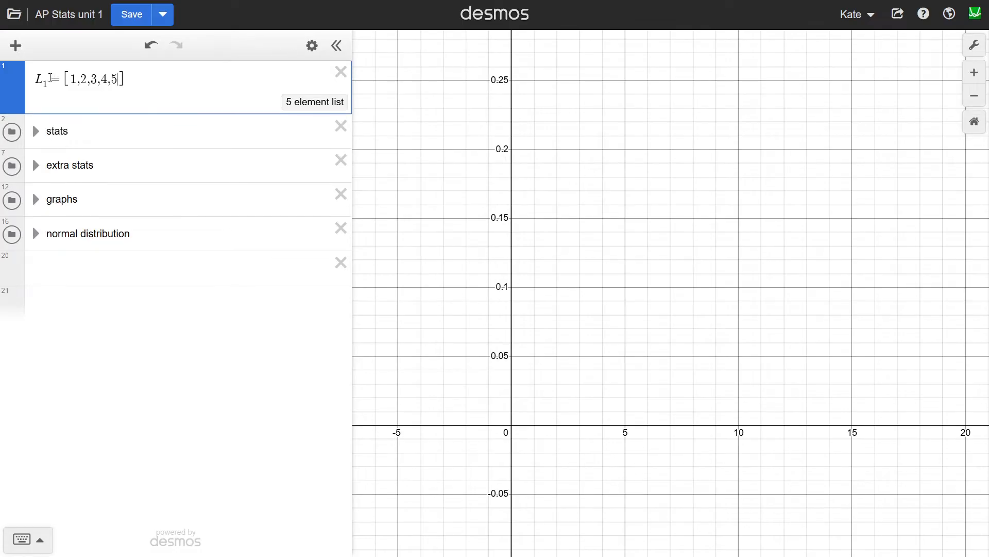
drag(51, 78, 1, 101)
text(a)
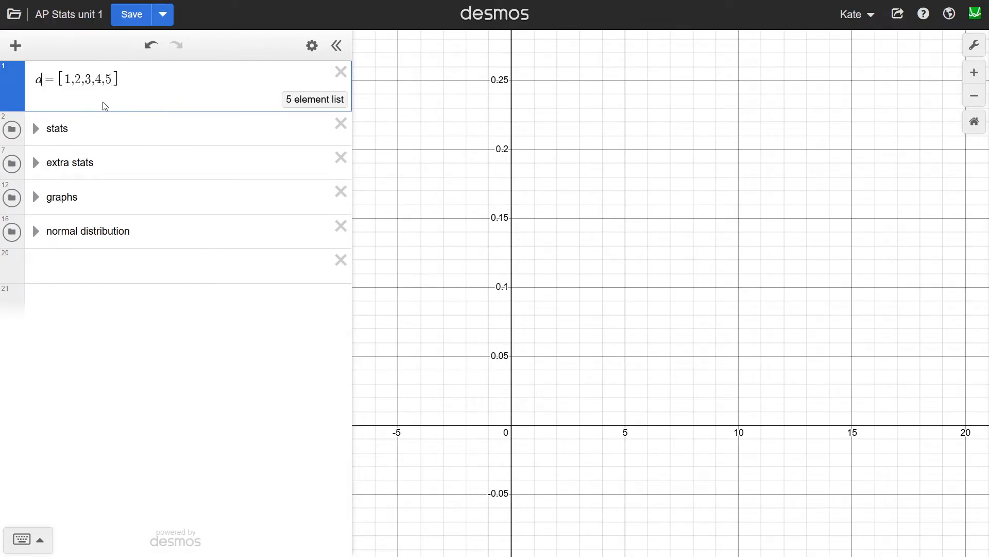
key(ctrl+z)
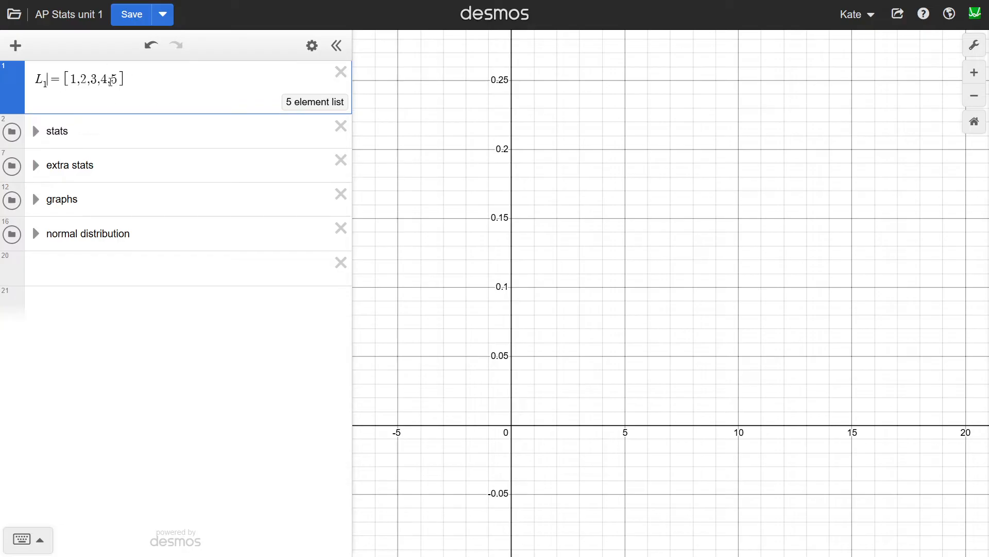
Replace the sample values in list L1 with the copied data set and expand the stats folder
drag(111, 82, 48, 95)
key(ctrl+v)
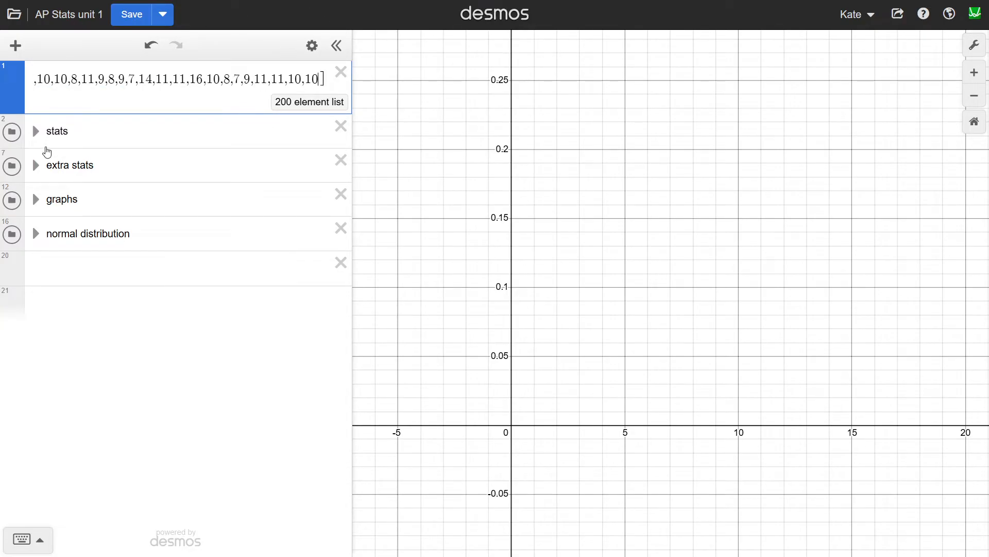
click(40, 139)
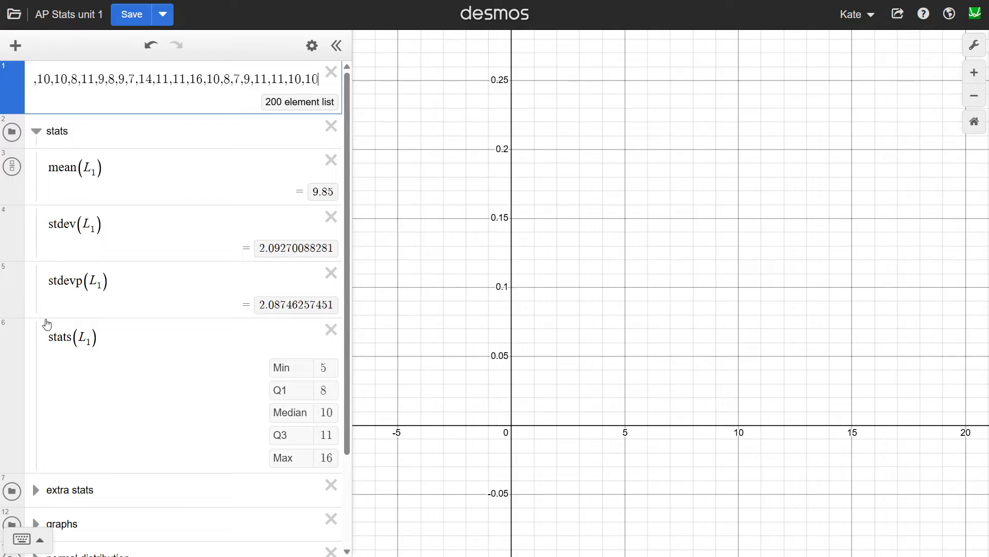
Review the five-number summary of L1, then expand the extra stats folder and view its individual functions
drag(48, 337, 64, 337)
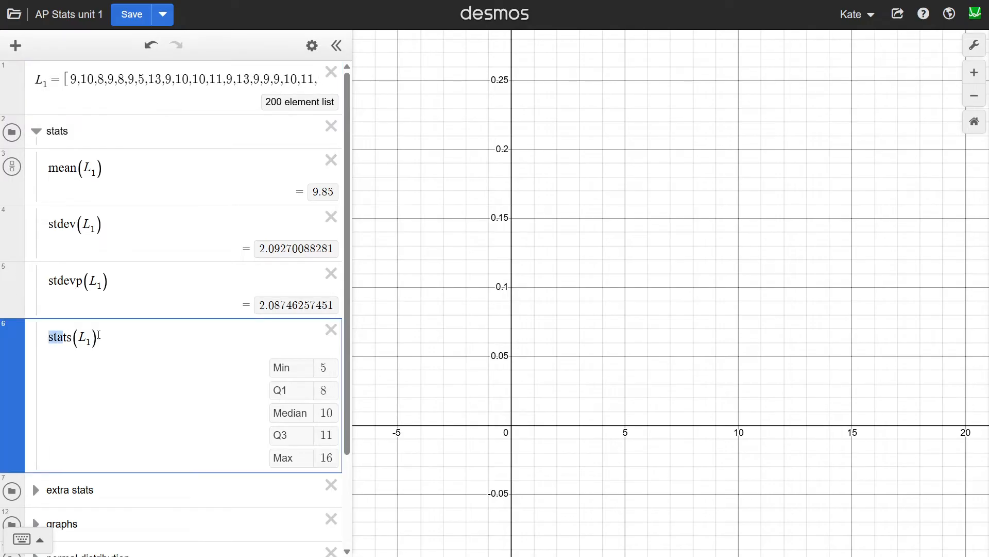
click(226, 386)
scroll(314, 363, down, 3)
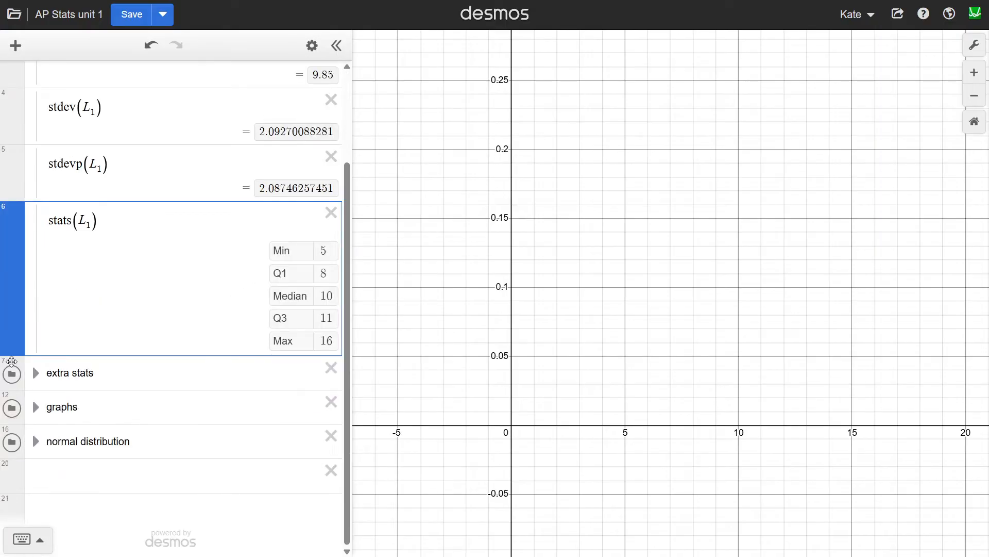
click(36, 373)
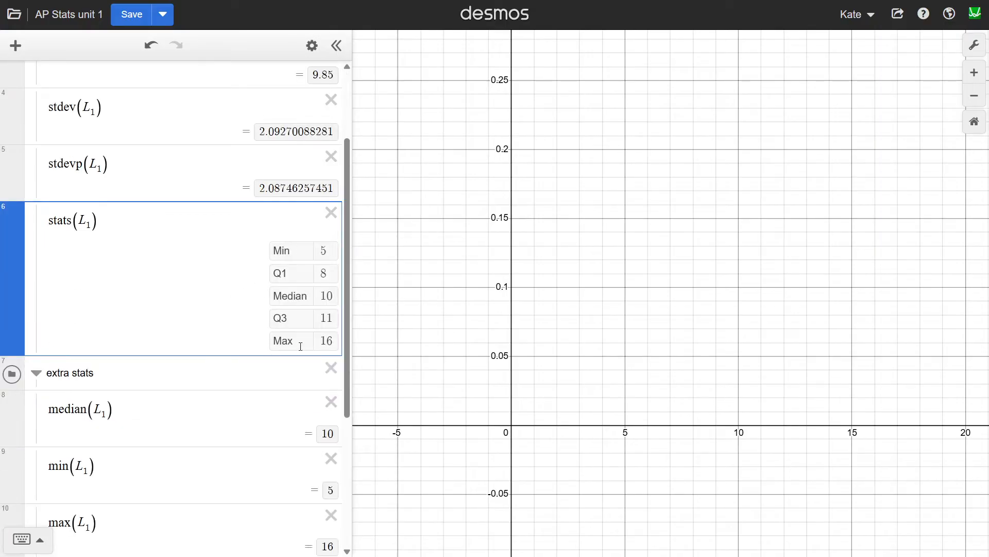
scroll(120, 320, down, 3)
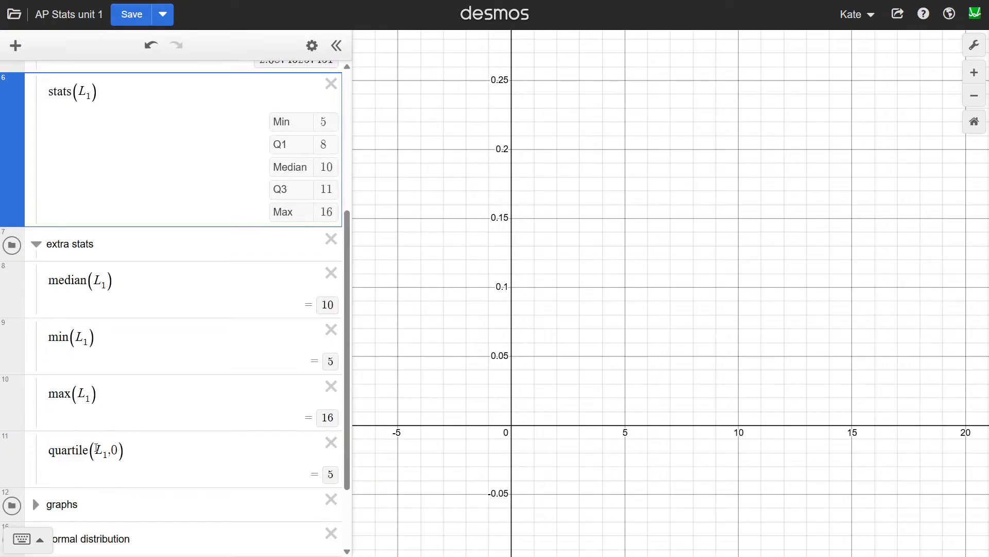
Step the quartile function's second argument through 1, 2 and 3, ending at 4
click(114, 453)
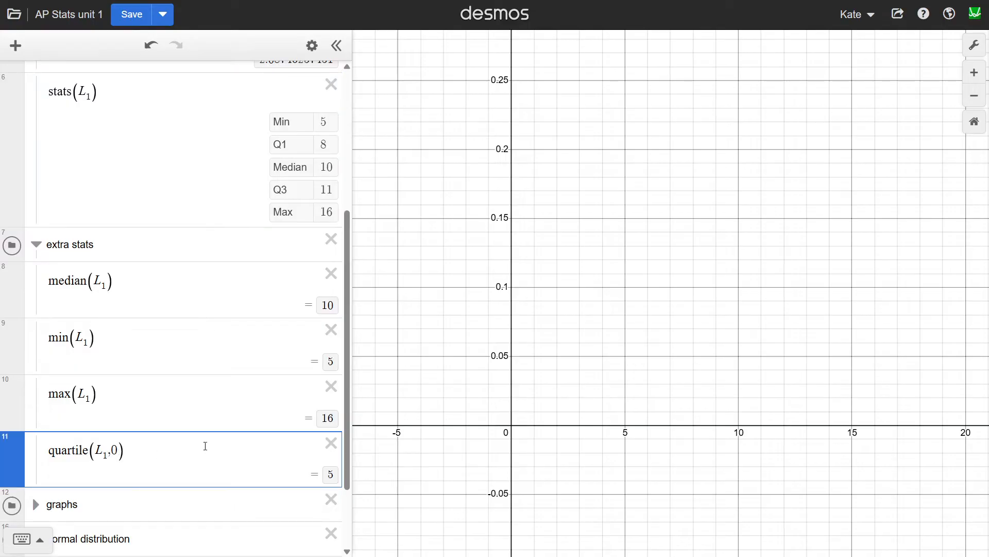
key(BackSpace)
text(1)
key(BackSpace)
text(2)
key(BackSpace)
text(3)
key(BackSpace)
text(4)
Collapse the extra stats and stats folders and expand the graphs folder
click(36, 244)
scroll(103, 258, up, 2)
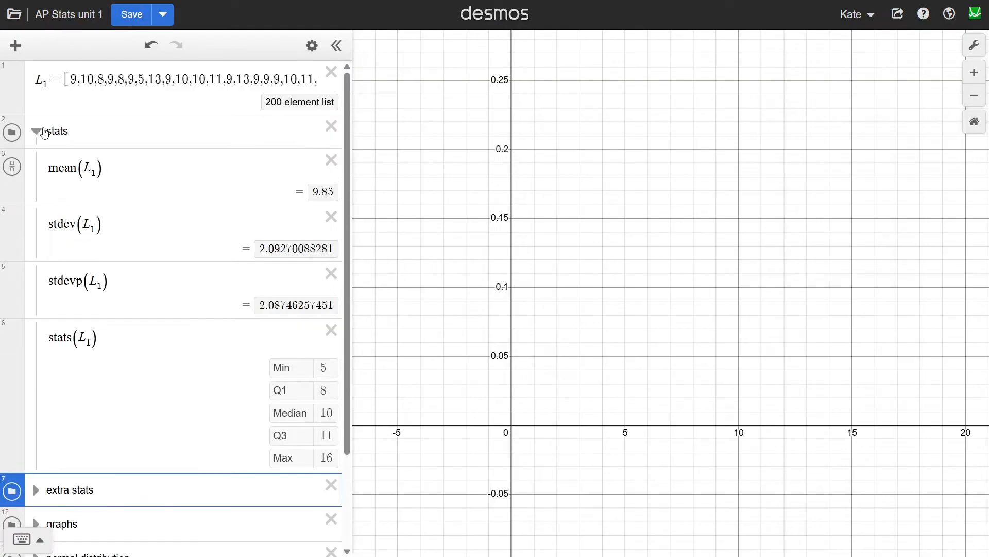
click(35, 131)
click(35, 199)
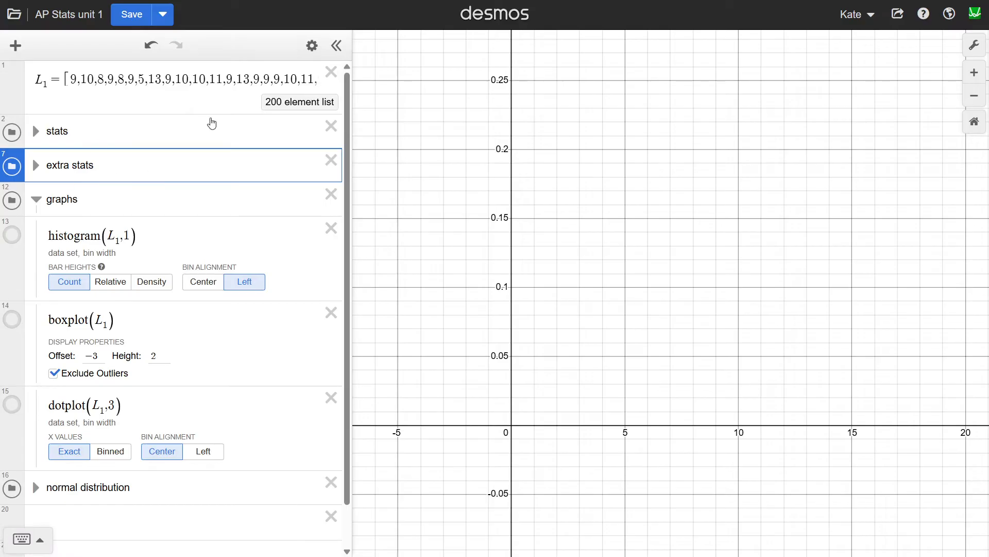
Display the L1 histogram fitted to the graph view and align its bins to Center
click(13, 235)
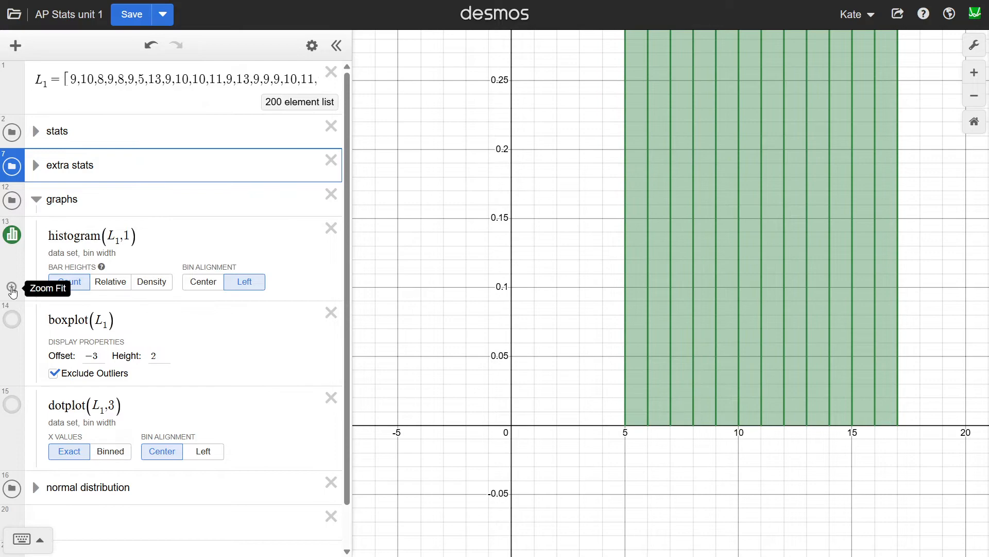
click(20, 294)
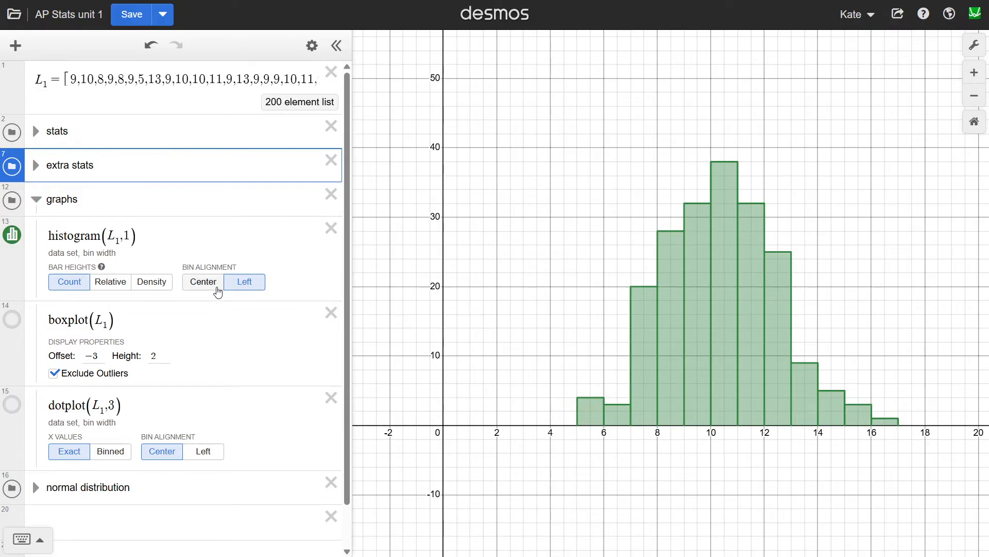
click(215, 286)
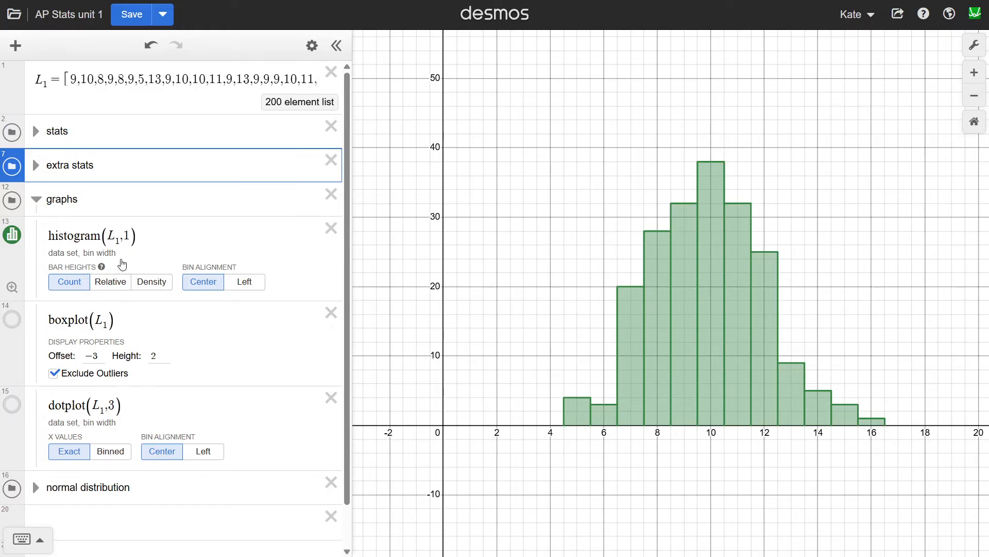
Switch the histogram's bar heights to Relative and set its bin width to 2
click(110, 281)
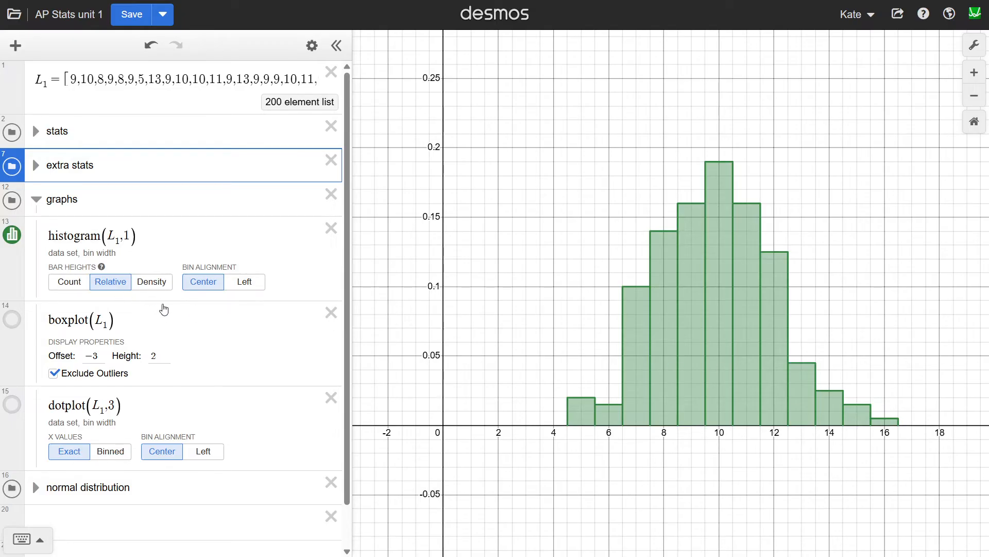
click(129, 236)
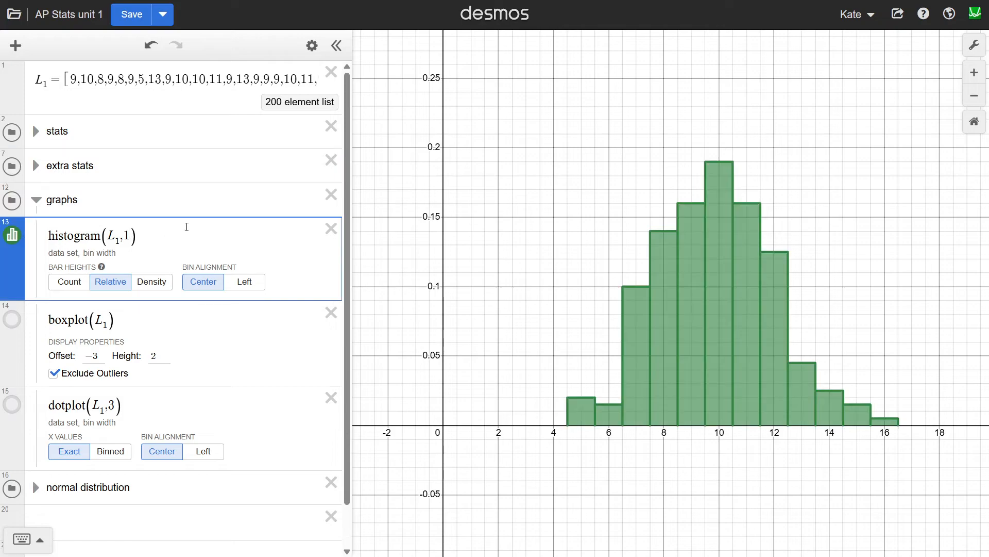
key(BackSpace)
text(2)
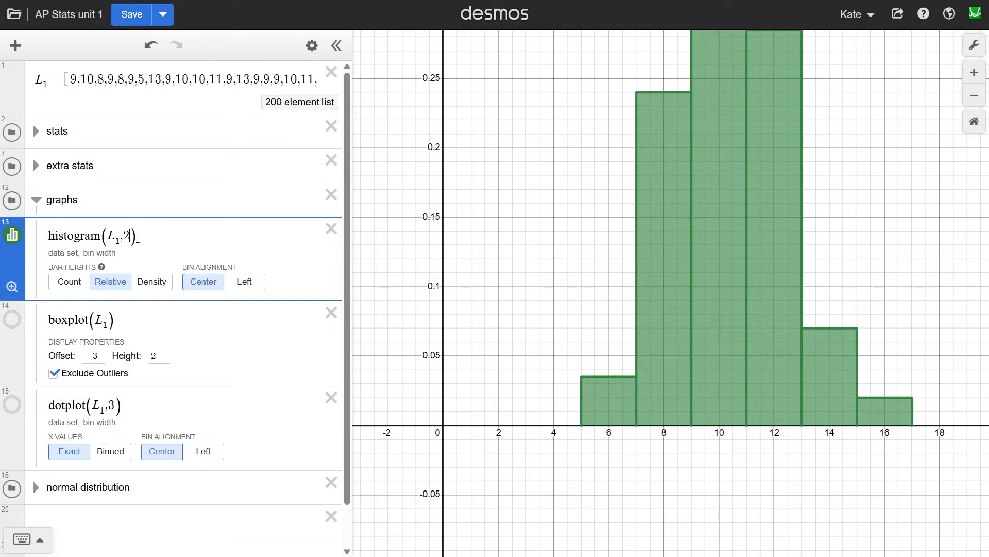
scroll(653, 532, down, 3)
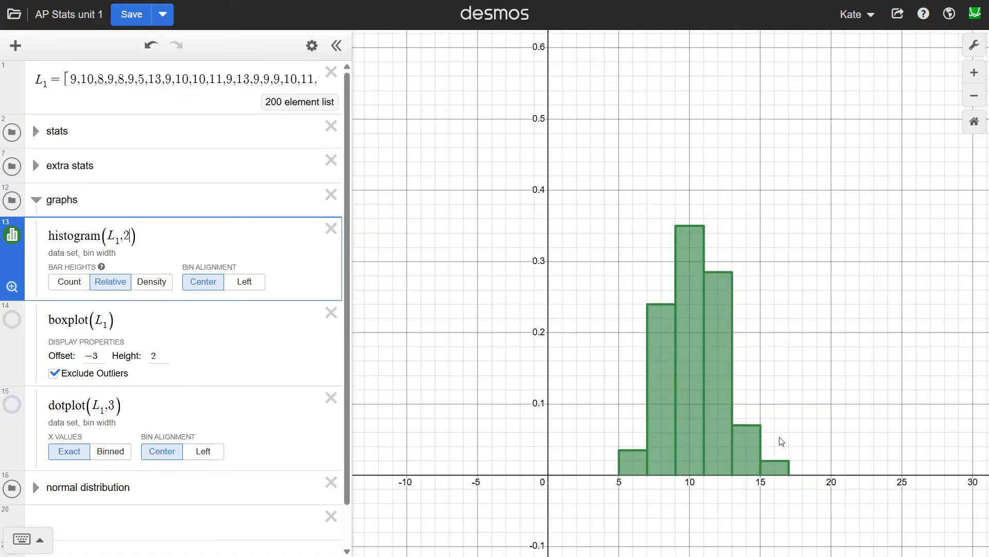
scroll(690, 516, up, 2)
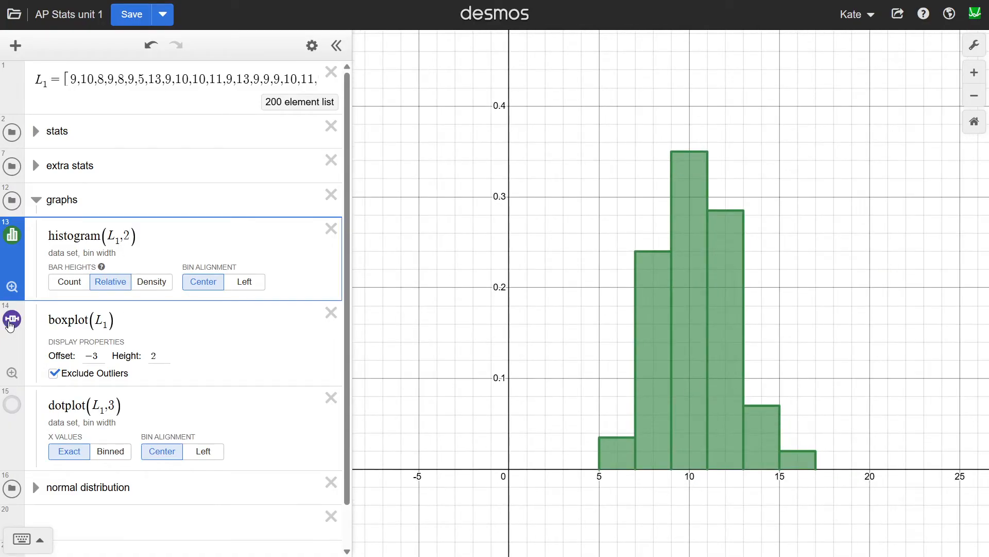
Display the L1 boxplot on its own, with the histogram hidden and the graph fitted to the boxplot
click(15, 240)
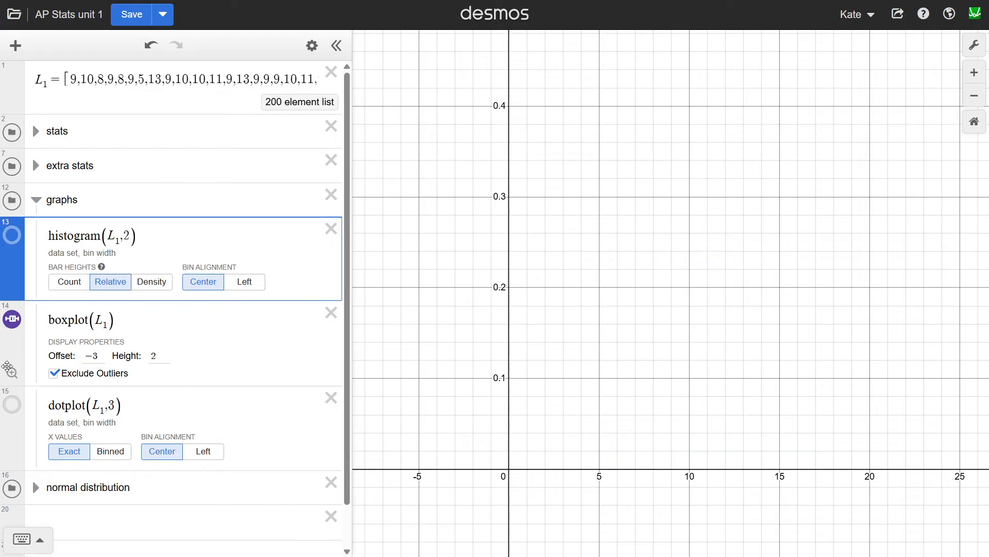
click(8, 367)
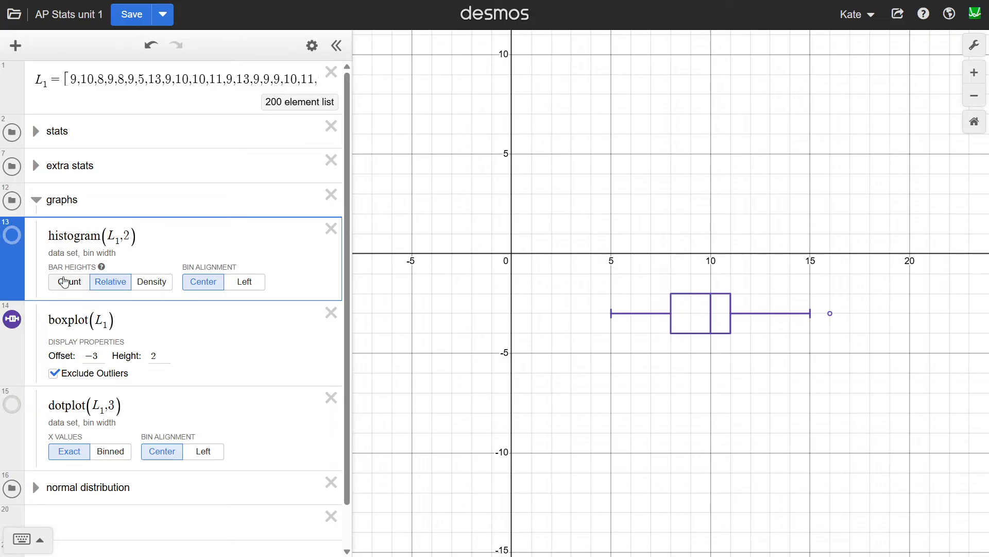
Show the histogram above the boxplot with Count bar heights and a bin width of 1
click(64, 282)
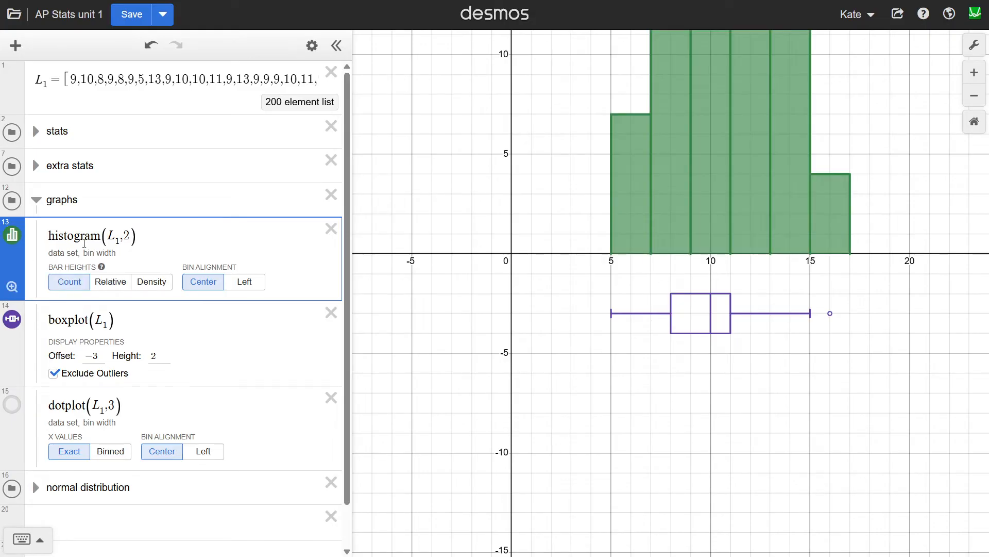
key(BackSpace)
text(1)
scroll(588, 412, down, 2)
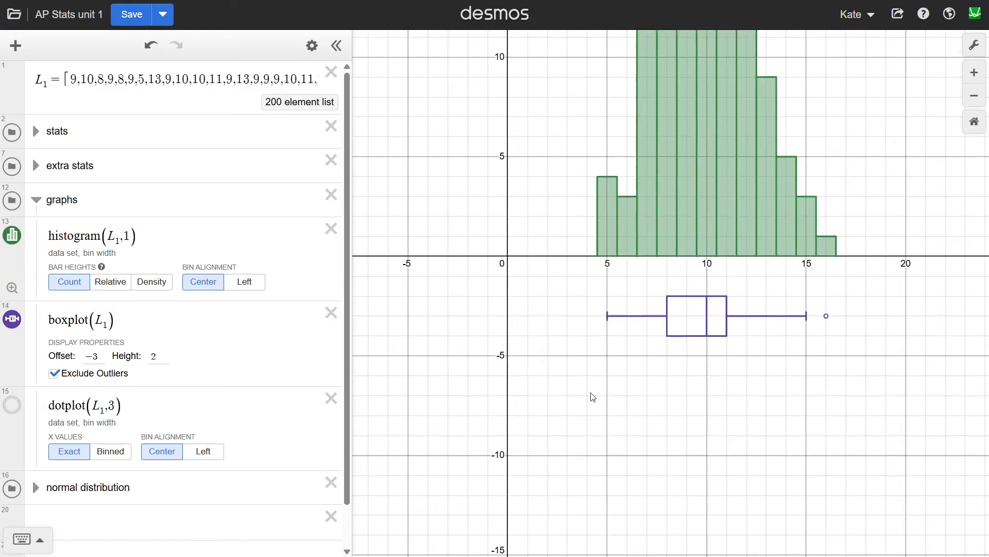
drag(577, 432, 455, 538)
scroll(479, 523, down, 3)
drag(705, 434, 732, 397)
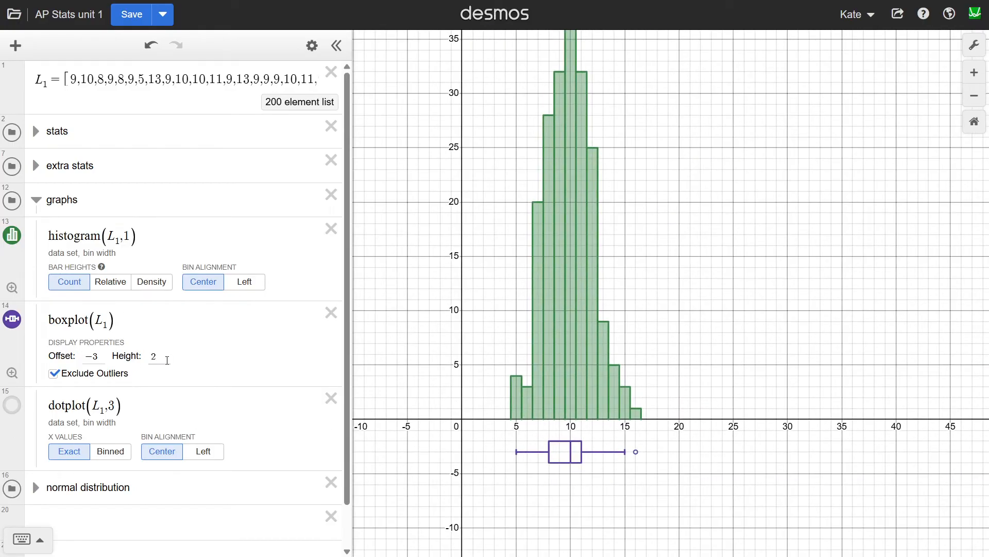
Set the boxplot's height to 4 and check it beneath the full histogram
click(157, 358)
key(BackSpace)
text(4)
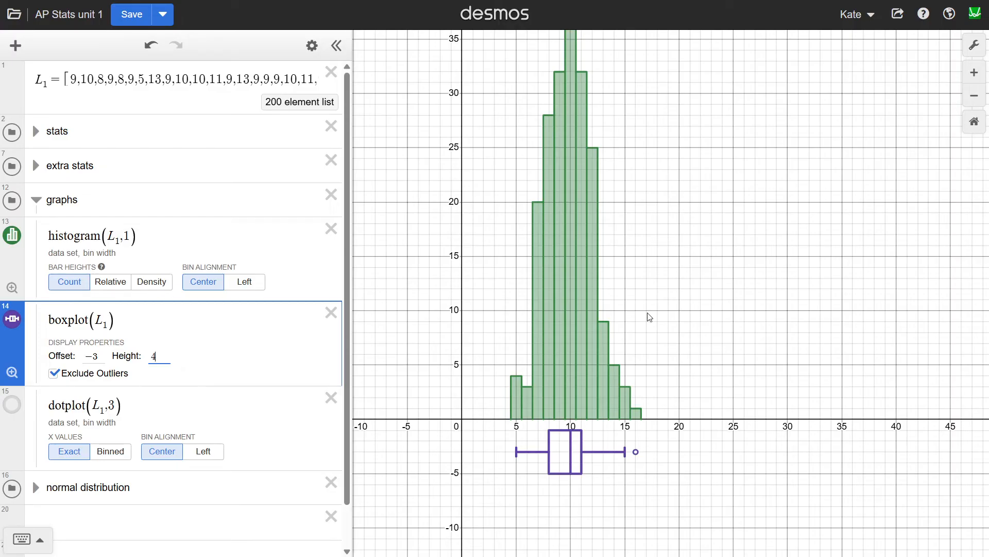
scroll(741, 357, down, 1)
scroll(741, 357, down, 1)
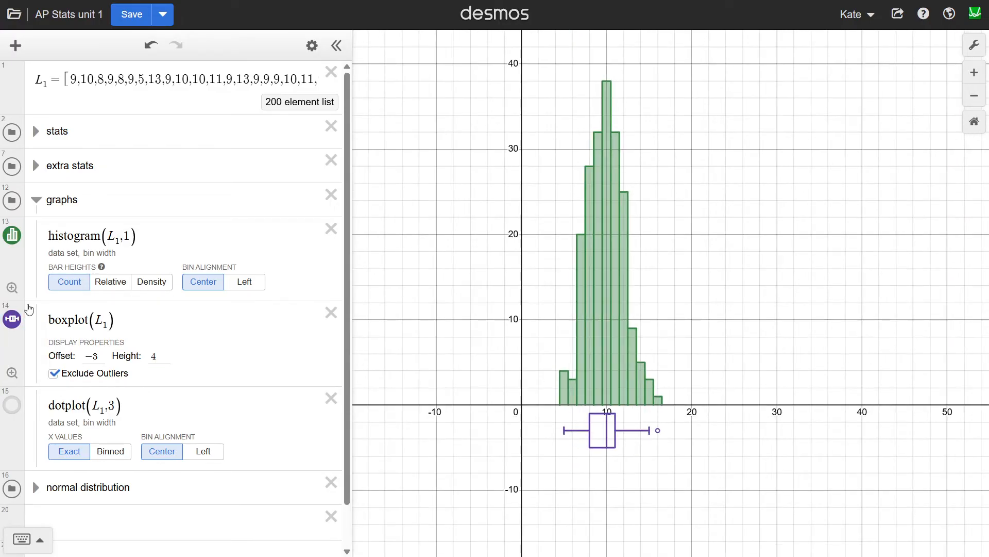
Hide the histogram and boxplot and display the L1 dotplot instead
click(11, 236)
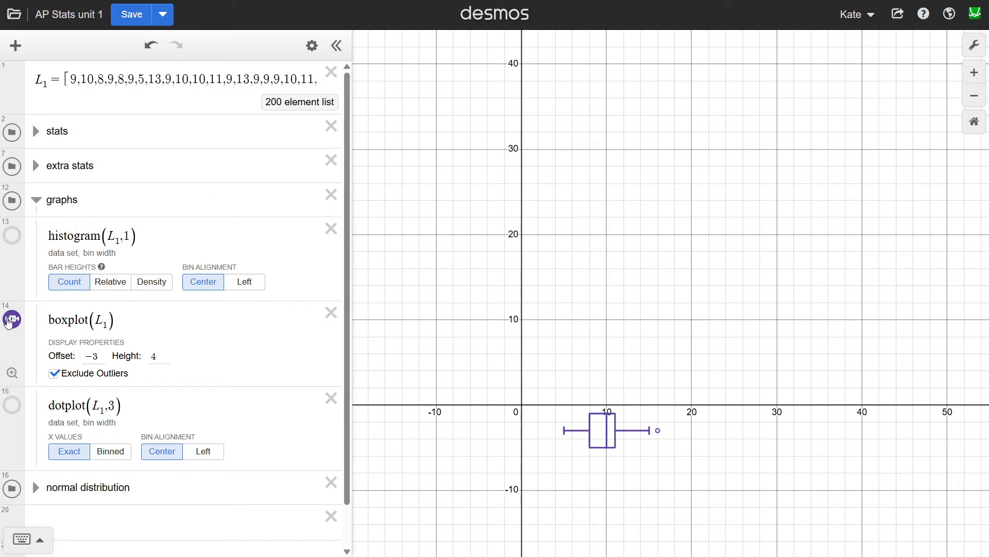
click(11, 318)
click(11, 405)
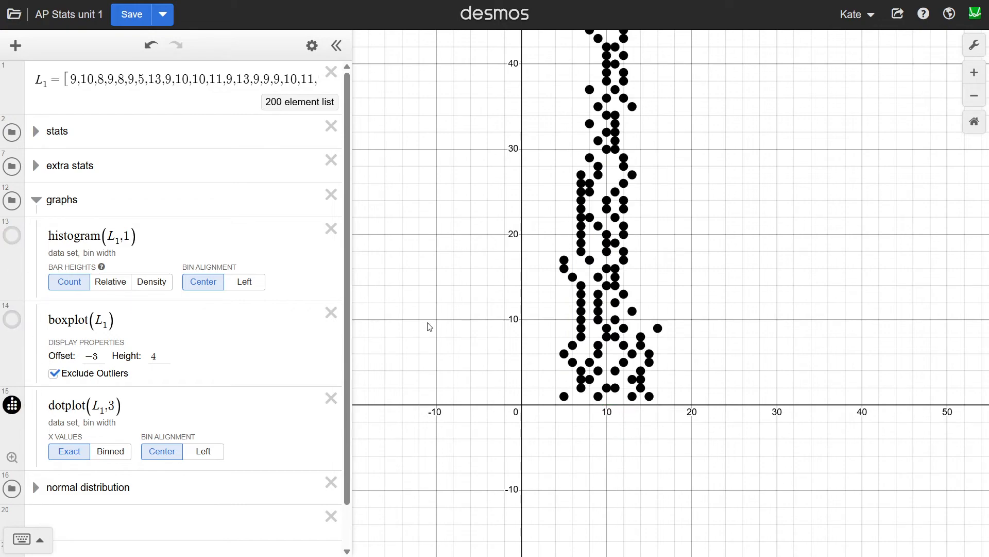
Remove the bin width argument from the dotplot so it reads dotplot(L1), and inspect the full plot
click(57, 404)
key(BackSpace)
key(BackSpace)
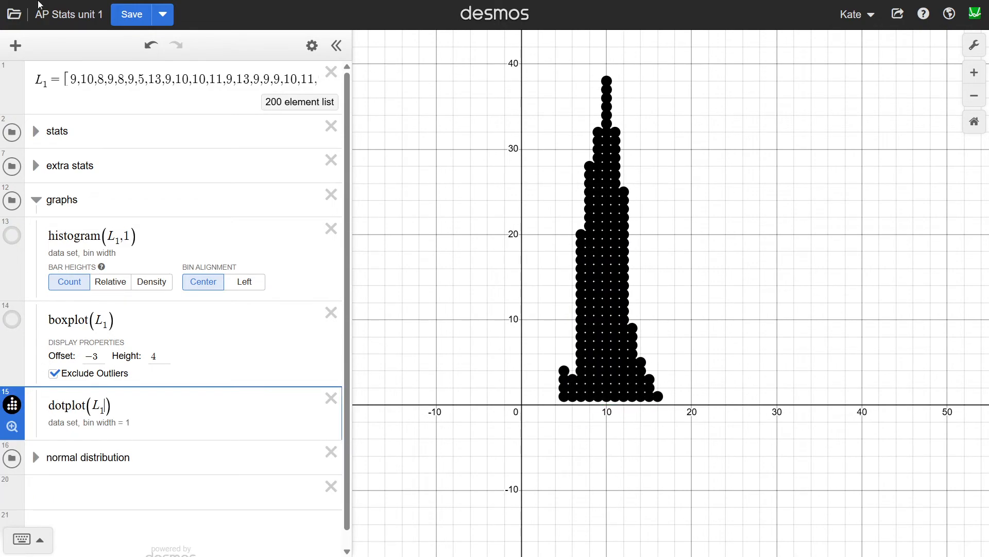
click(646, 267)
scroll(627, 245, up, 5)
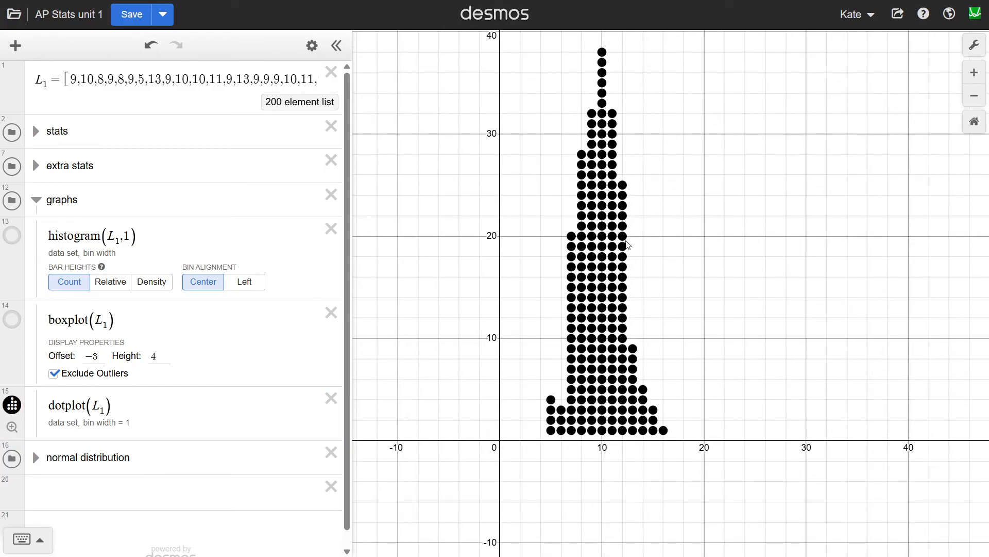
drag(728, 277, 767, 337)
scroll(768, 337, up, 1)
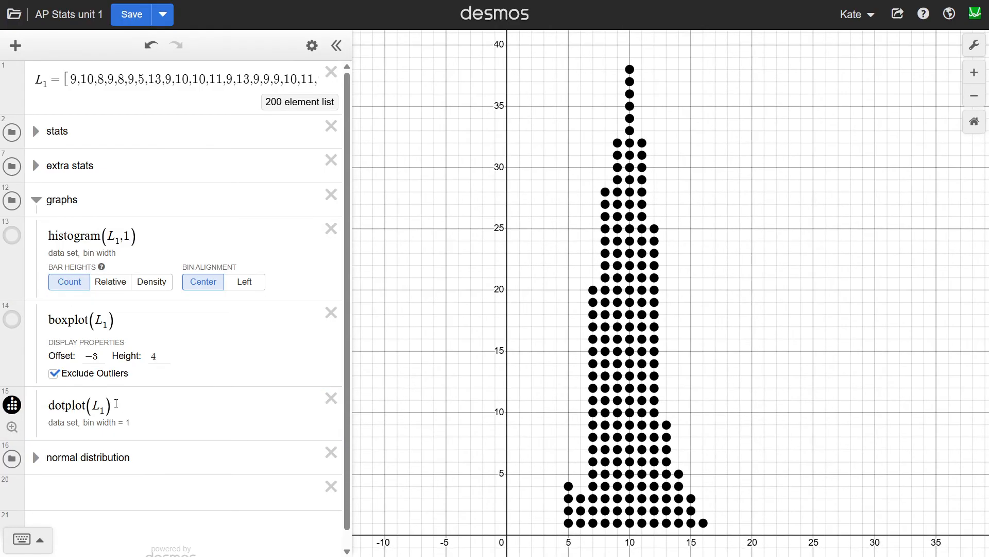
Add a bin width of 2 to the dotplot of L1
click(107, 407)
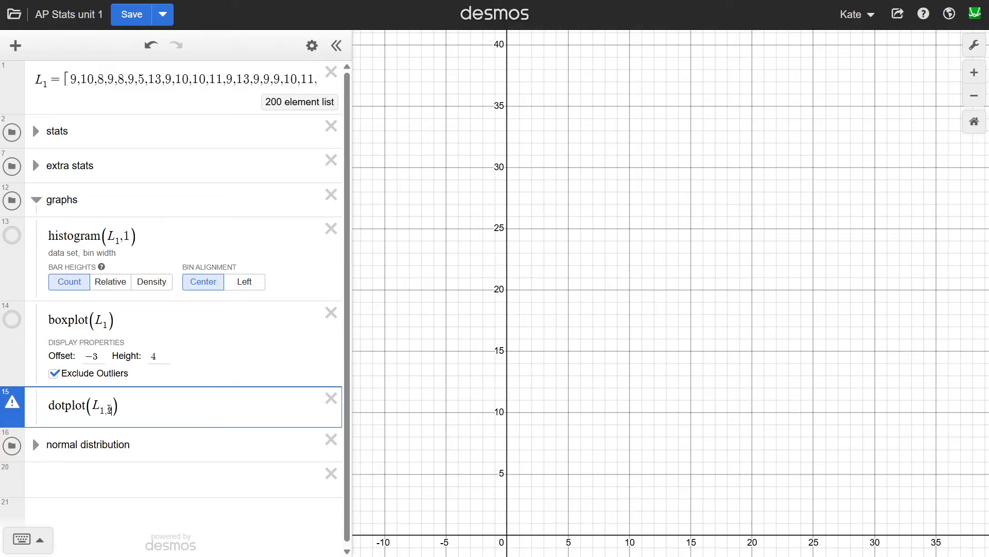
text(,2)
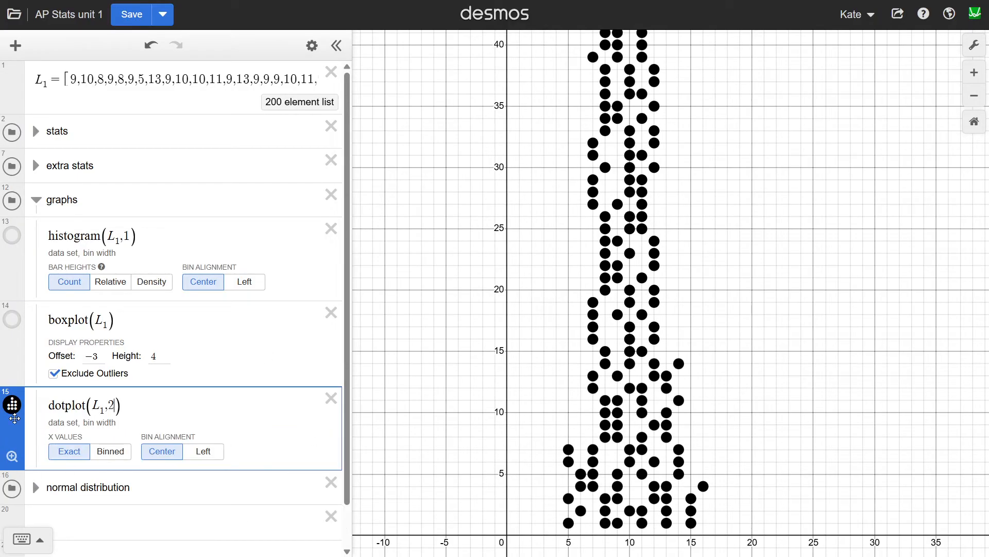
Hide the dotplot and switch from the graphs folder to the expanded normal distribution folder
click(12, 405)
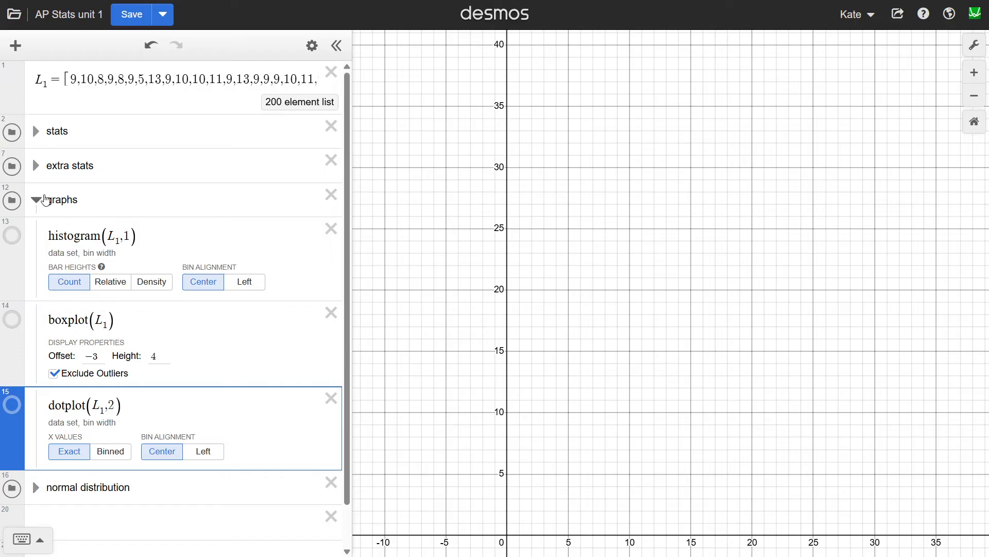
click(36, 200)
click(35, 234)
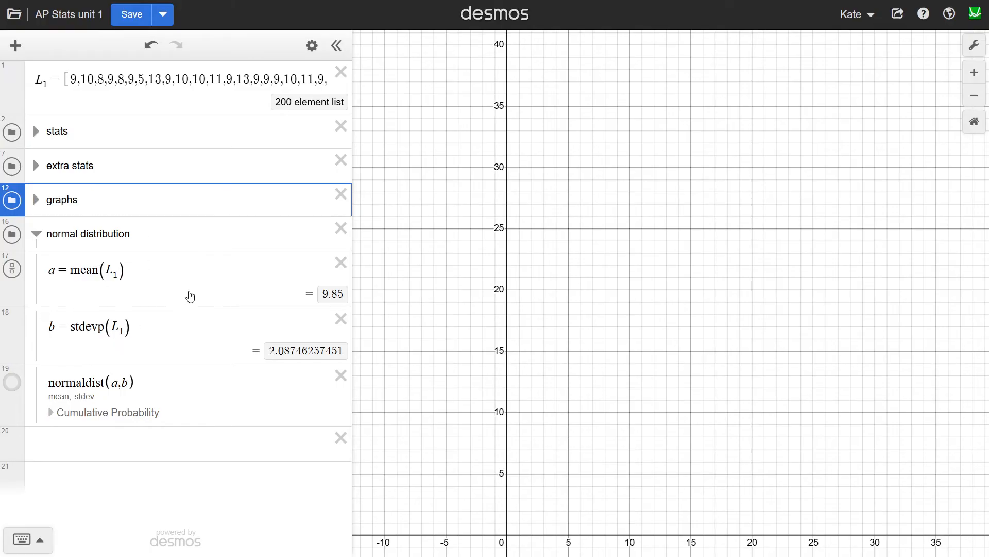
Display the normal curve normaldist(a,b) based on the mean and standard deviation of L1, and fit the graph window to it
drag(61, 272, 42, 279)
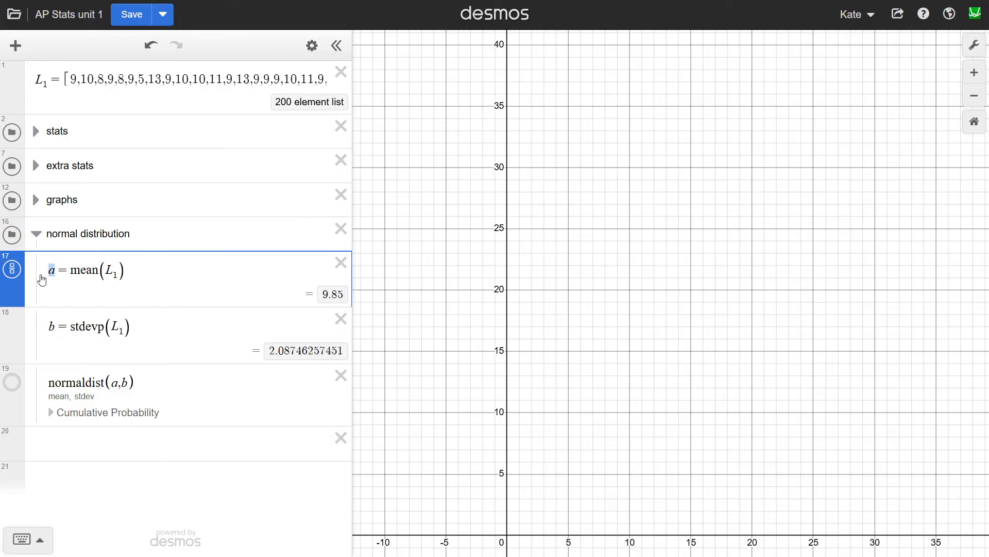
drag(55, 326, 49, 328)
click(54, 325)
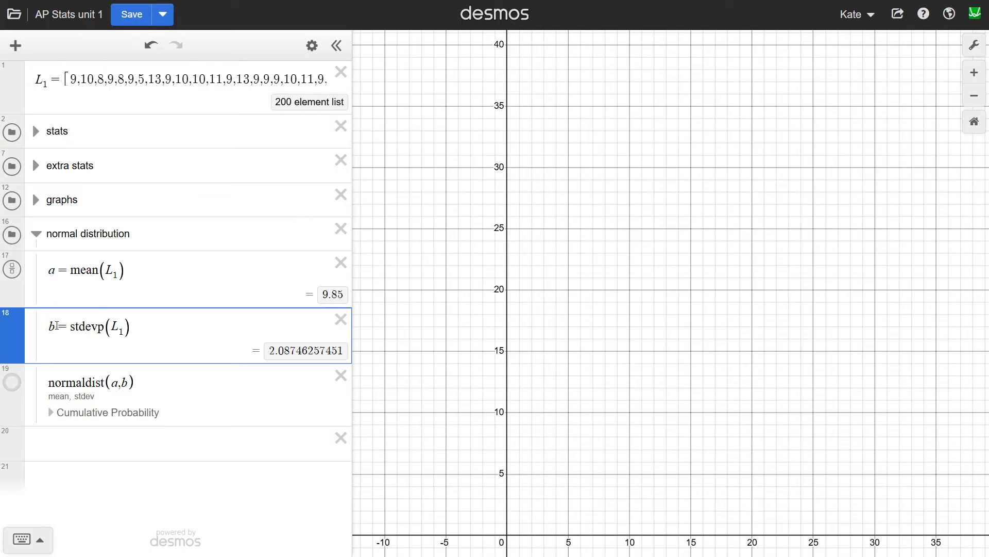
click(12, 381)
drag(622, 434, 626, 397)
click(20, 413)
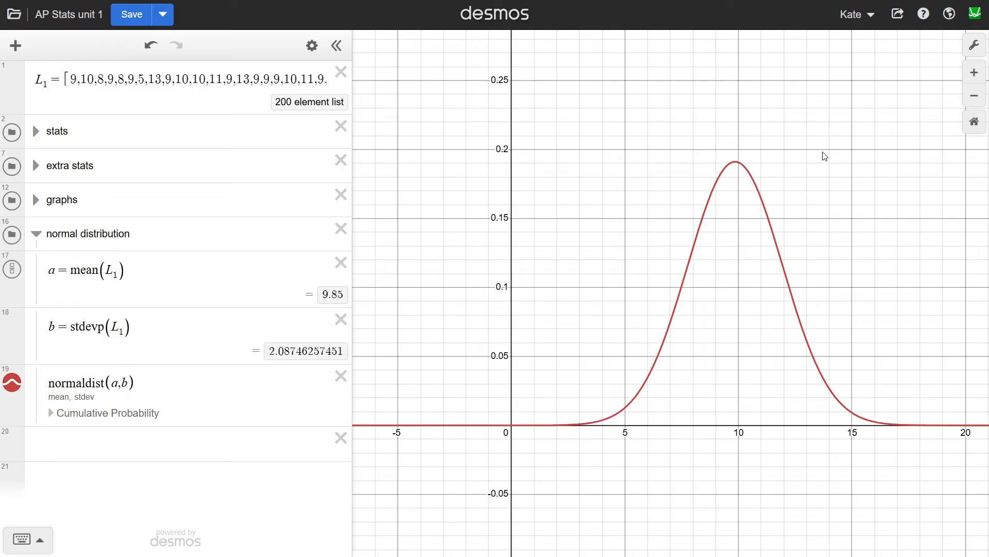
Show the cumulative probability settings of the normal distribution and inspect the full-precision probability
click(54, 413)
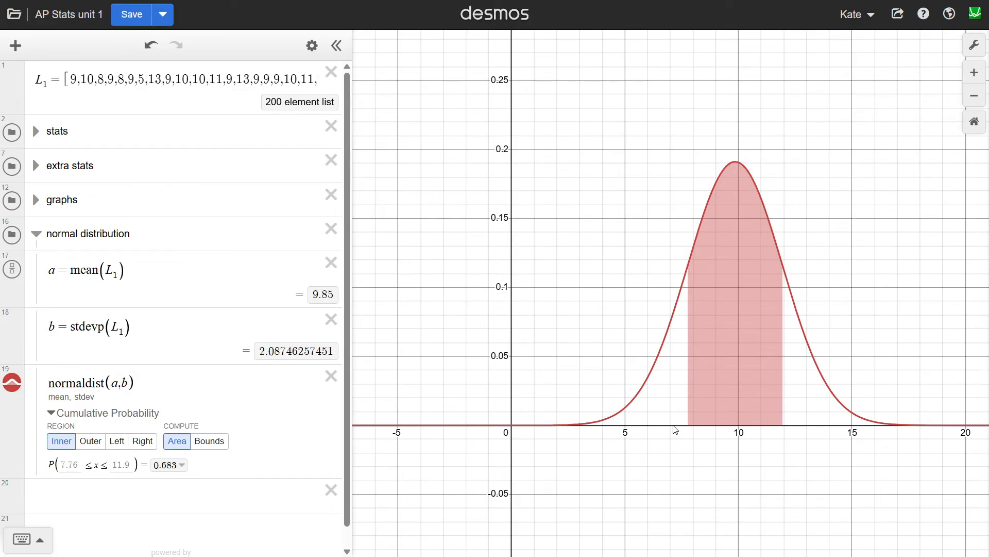
click(181, 467)
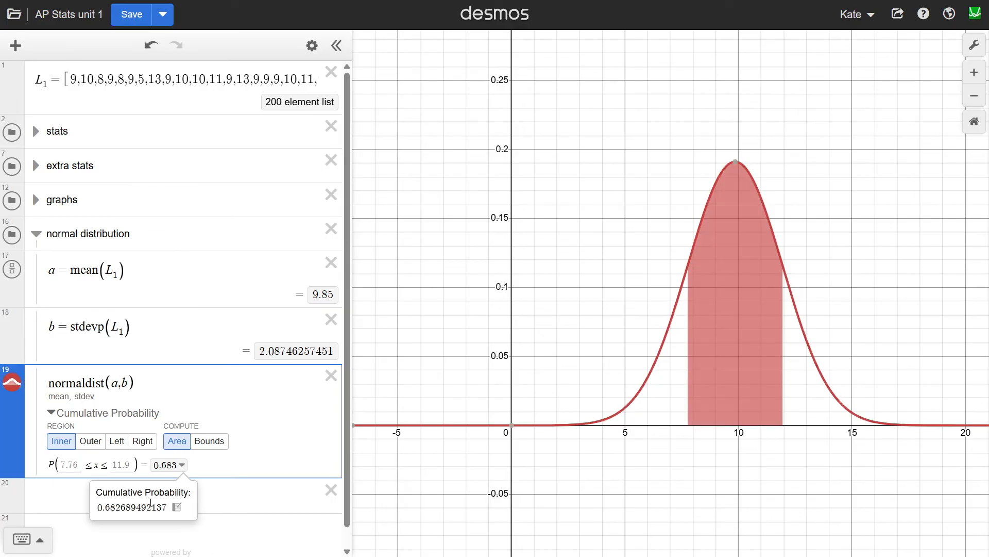
drag(110, 507, 156, 508)
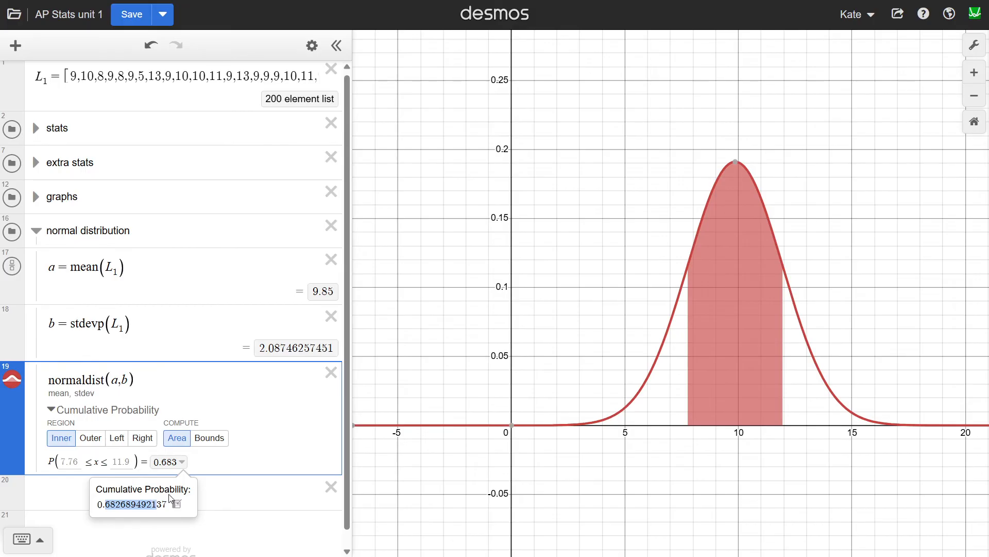
click(180, 463)
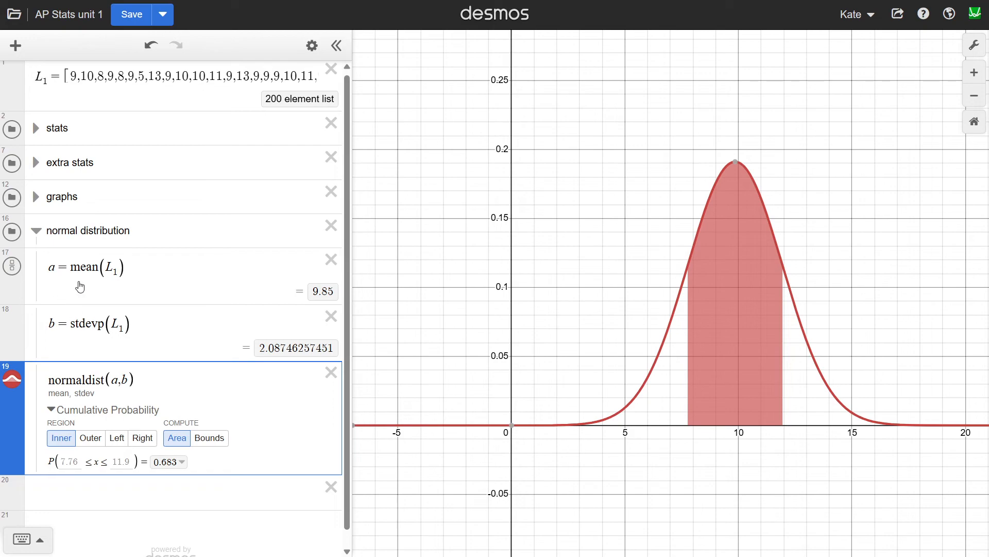
Set the cumulative probability bounds to a-b and a+b
click(70, 462)
text(a-b)
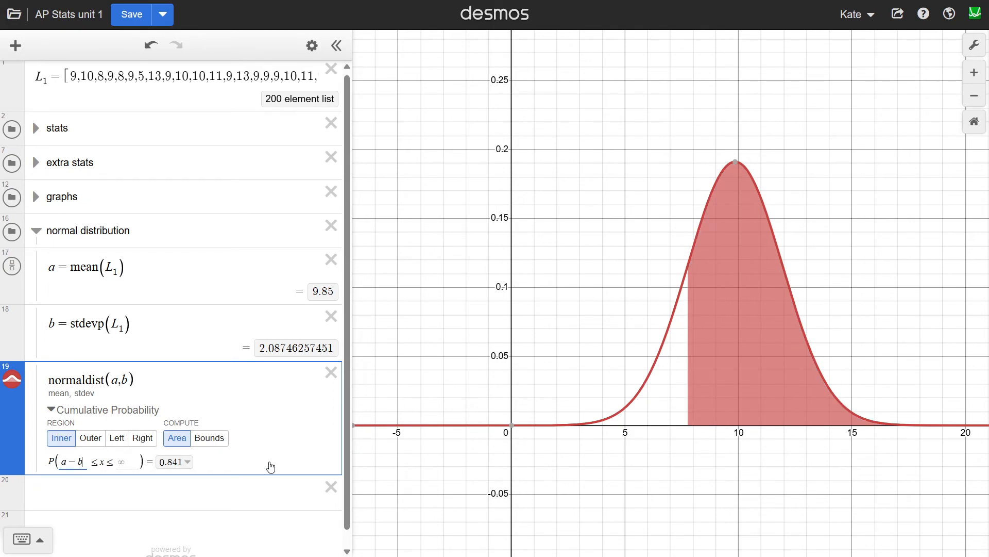
click(135, 461)
text(a+b)
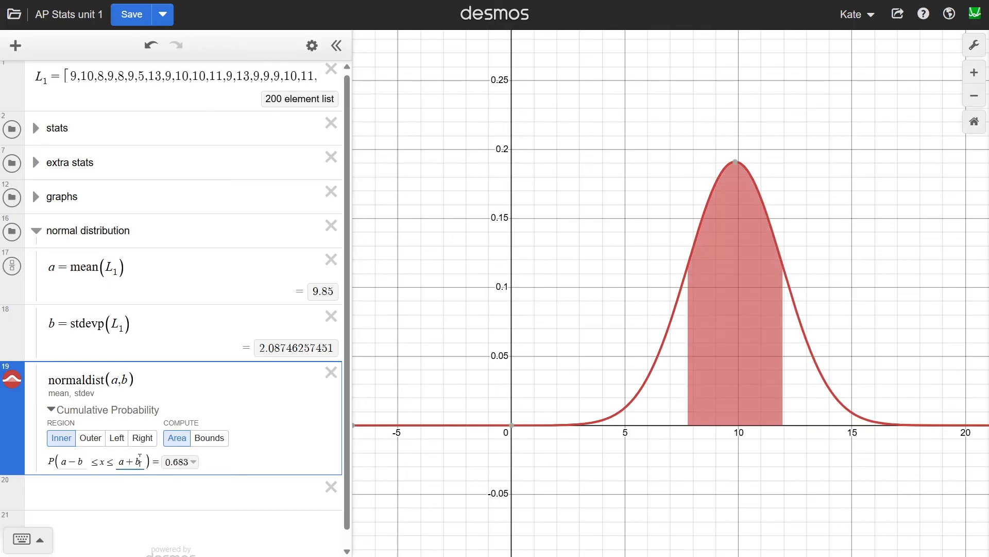
Widen the cumulative probability bounds to a-2b and a+2b
click(78, 461)
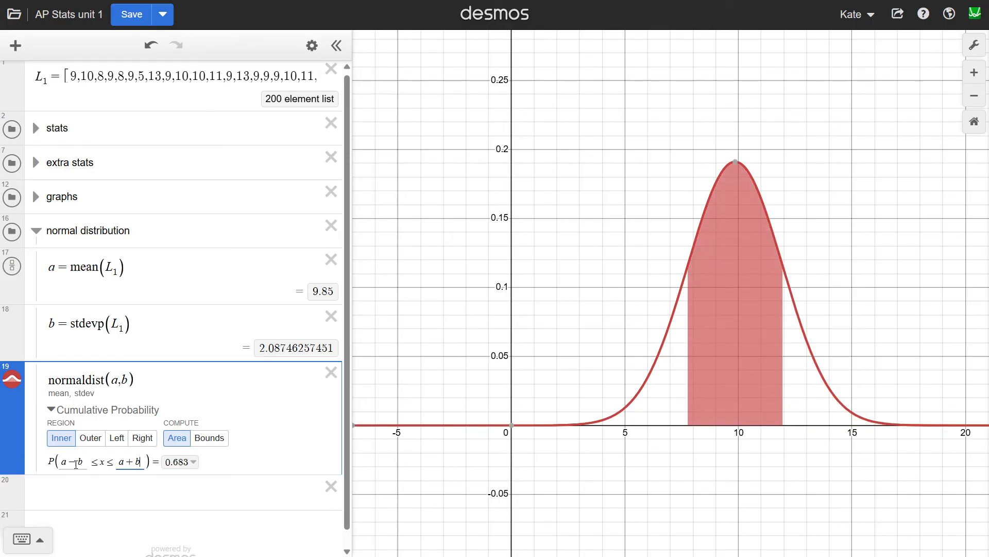
text(2)
click(139, 461)
text(2)
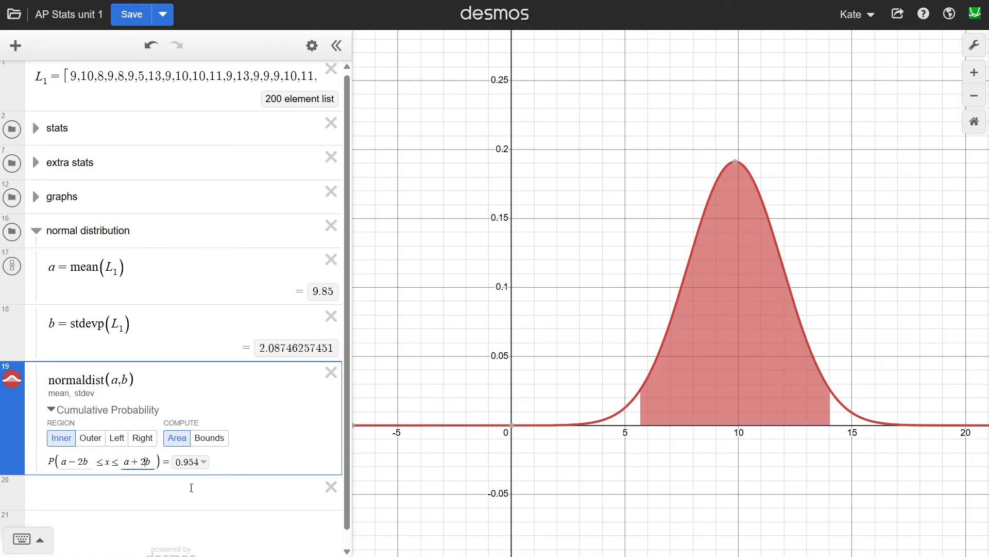
Widen the cumulative probability bounds to a-3b and a+3b
click(78, 464)
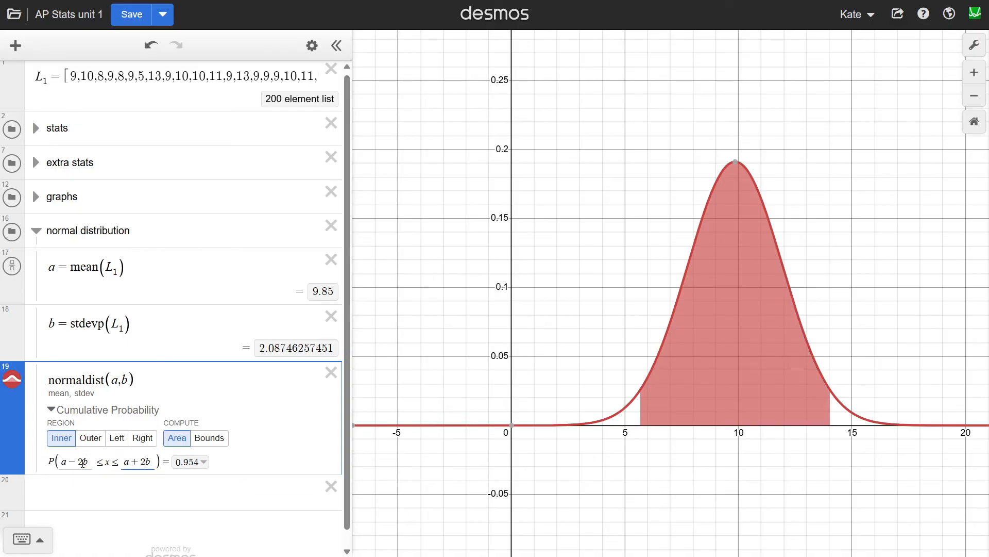
key(BackSpace)
text(3)
click(142, 461)
key(BackSpace)
text(3)
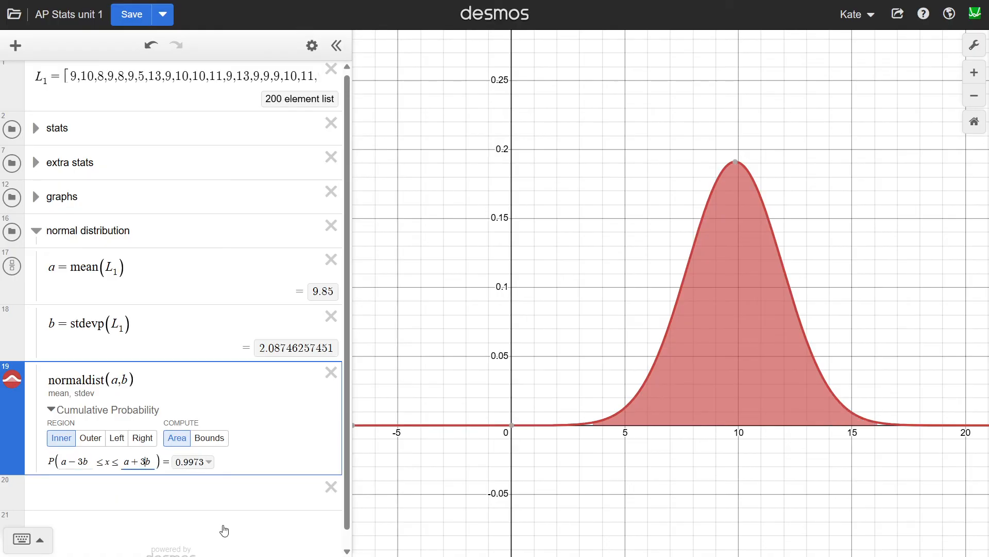
Switch the probability region to Left and set its upper bound to a-b
click(116, 438)
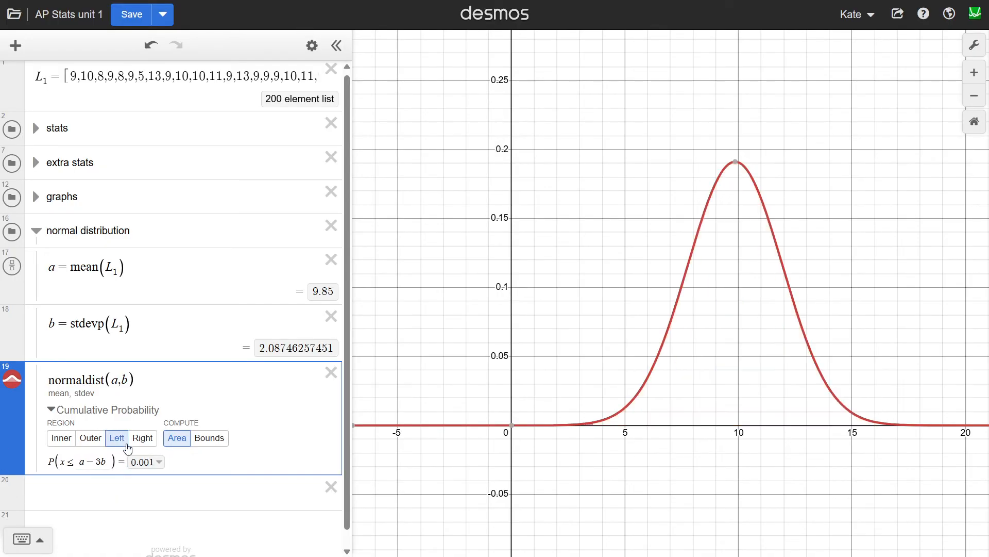
click(99, 461)
key(BackSpace)
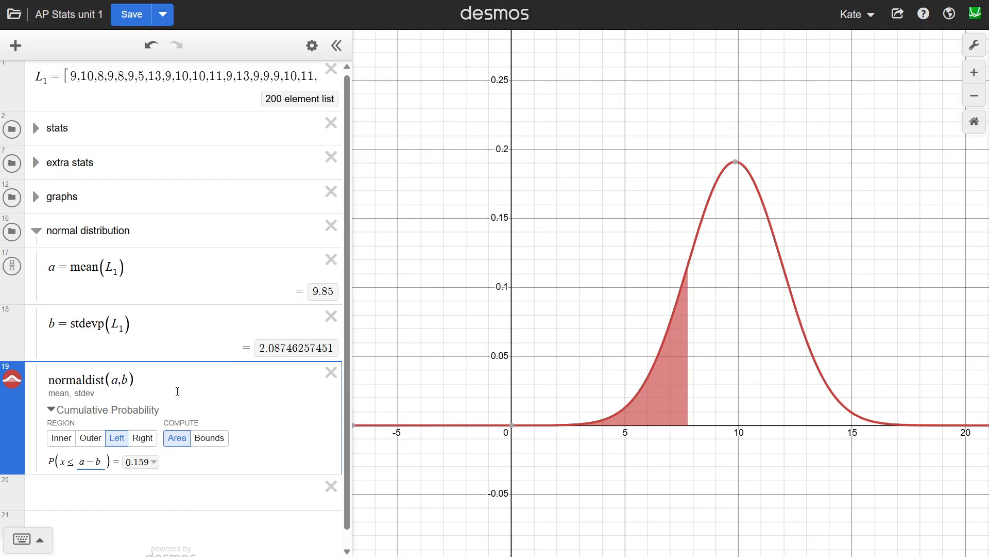
Preview the Right, Outer and Inner probability regions on the normal curve
click(144, 439)
click(90, 438)
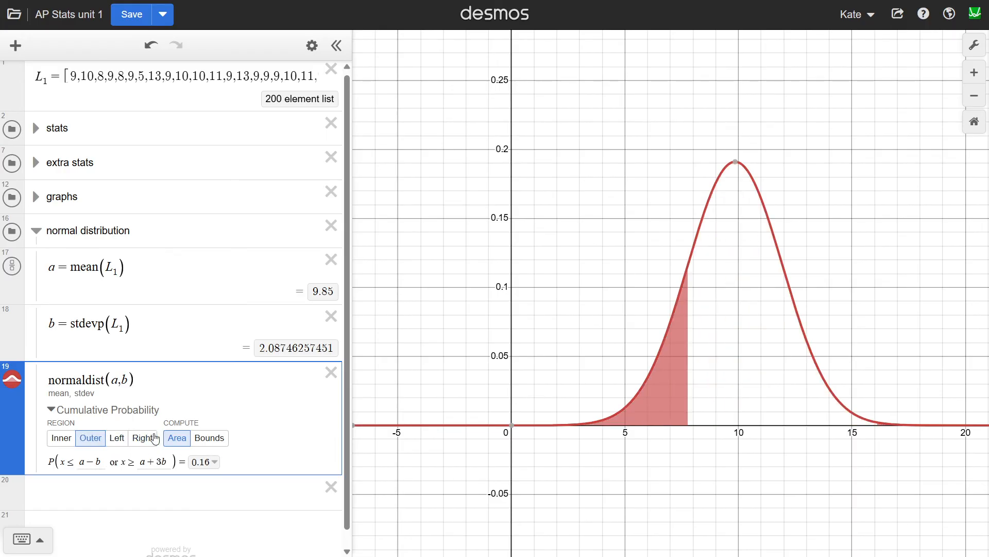
click(61, 438)
Compute the bound of the Left region for a cumulative probability of 0.75
click(210, 439)
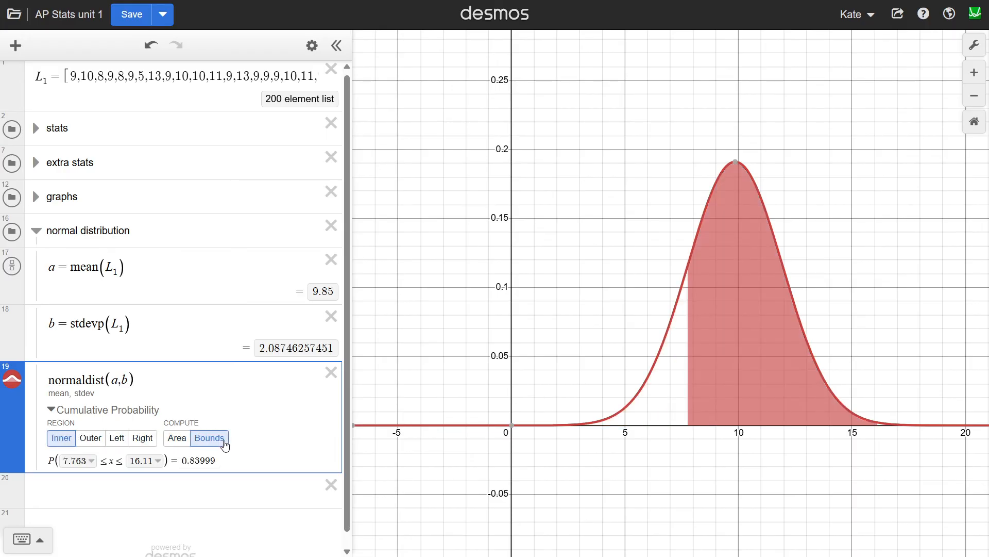
click(117, 439)
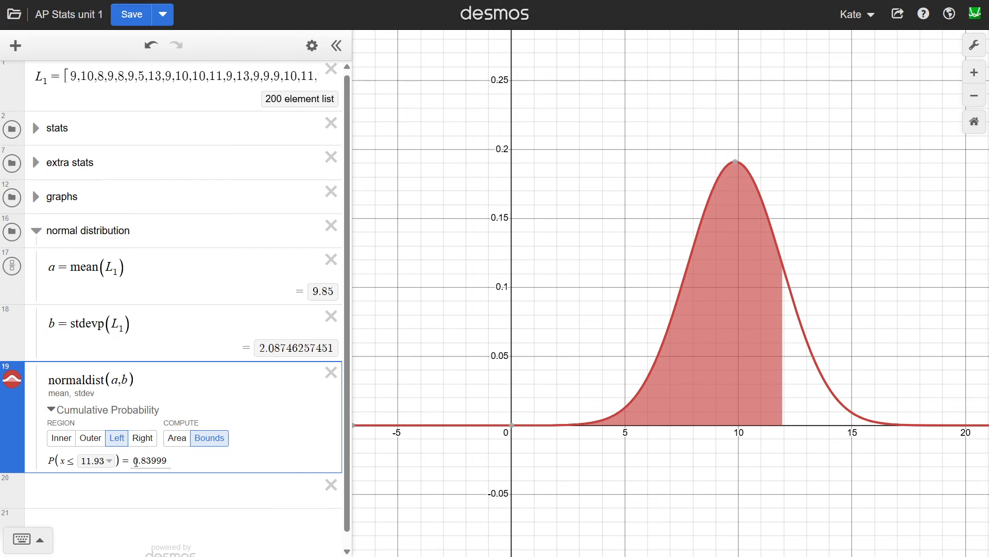
click(143, 460)
text(0.75)
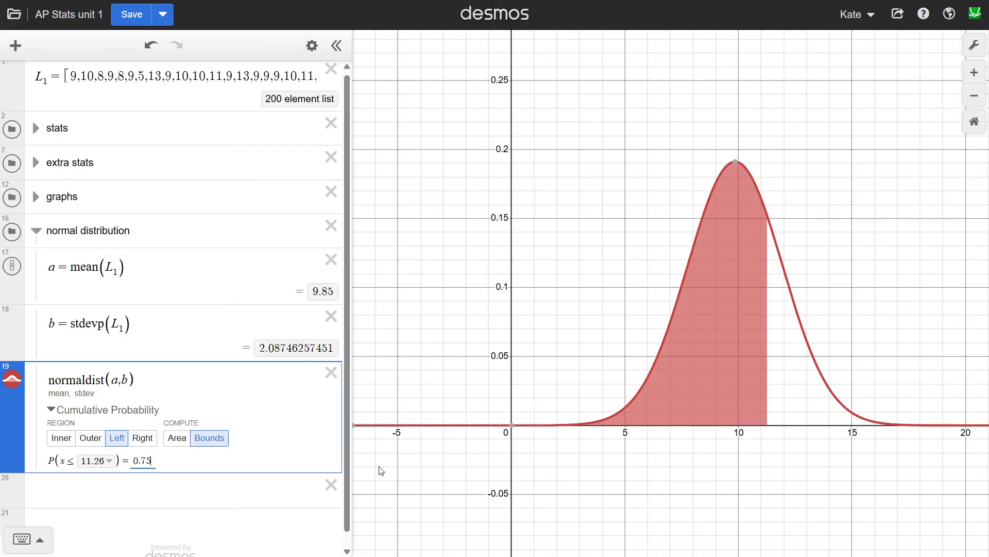
Extend the distribution expression to normaldist(a,b).cdf(a-b,a+b)
click(164, 384)
text(.c)
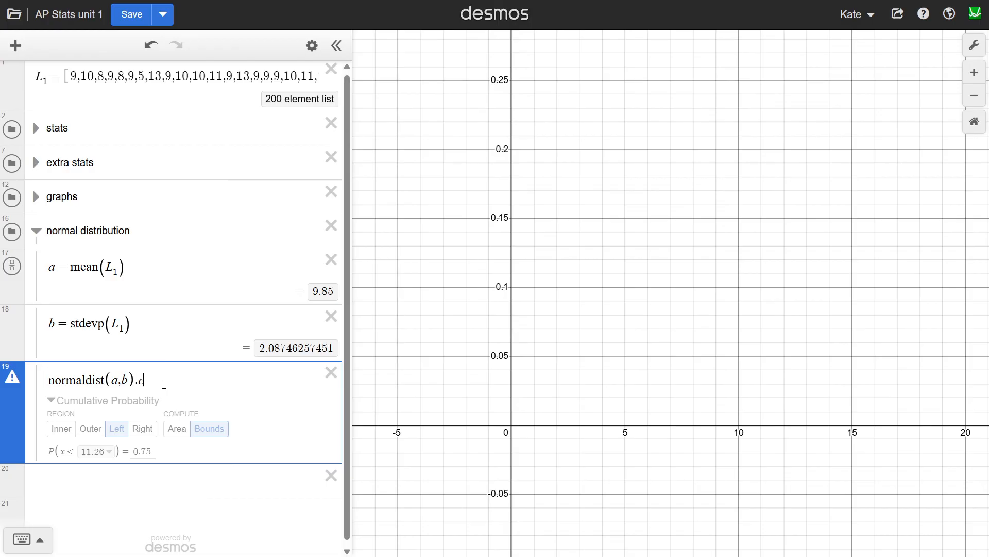
text(df())
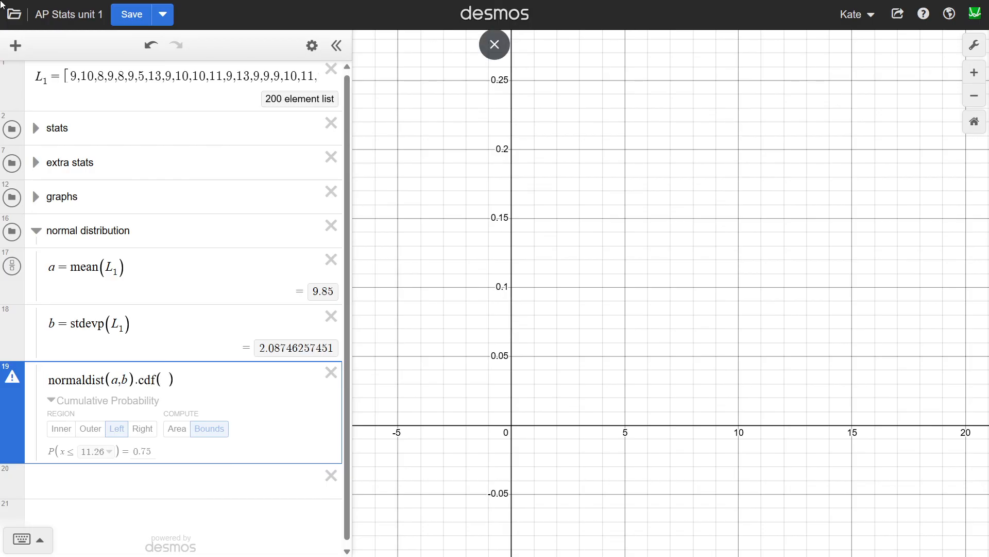
text(a-b,a+)
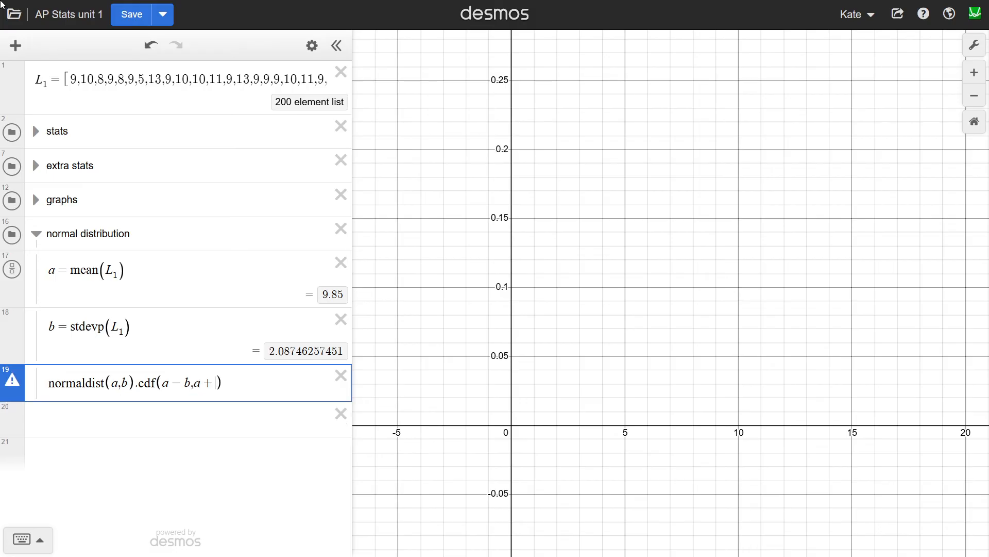
text(b)
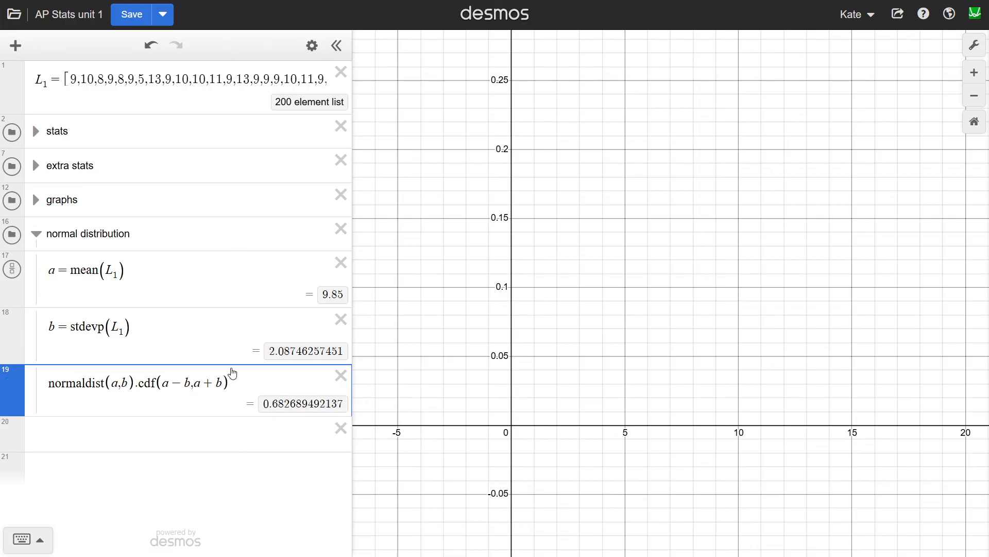
Change the cdf limits to -∞ and a+b, and after that to a-b and ∞
drag(192, 380, 165, 384)
text(-infinity)
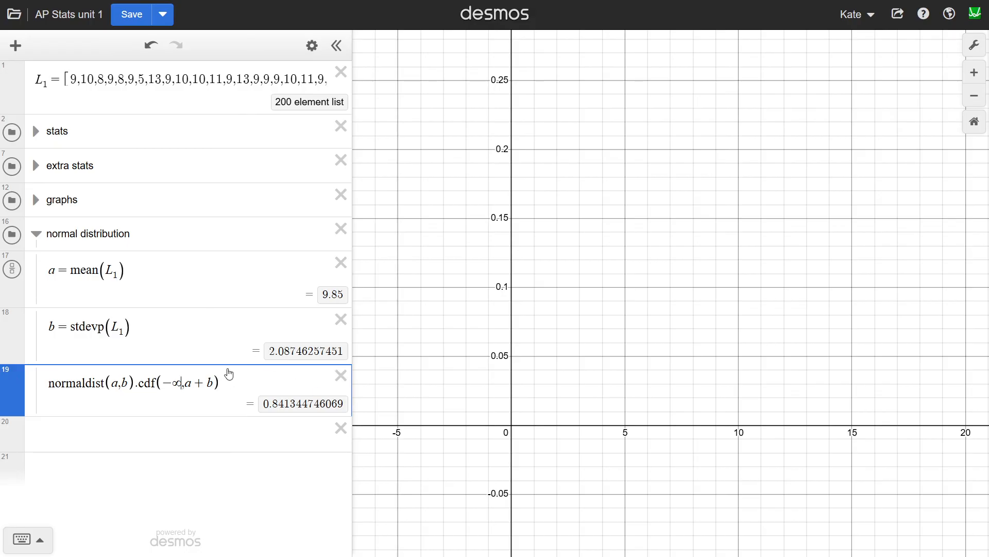
key(shift+Left)
key(shift+Left)
key(shift+Left)
key(shift+Left)
key(shift+Left)
key(shift+Left)
text(a-b,infinty)
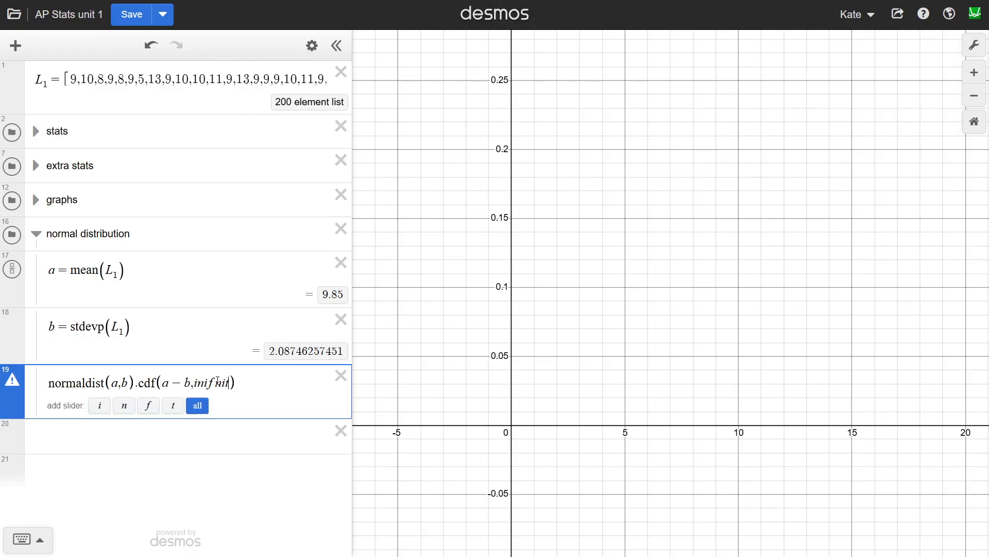
key(ctrl+BackSpace)
text(a-b,in)
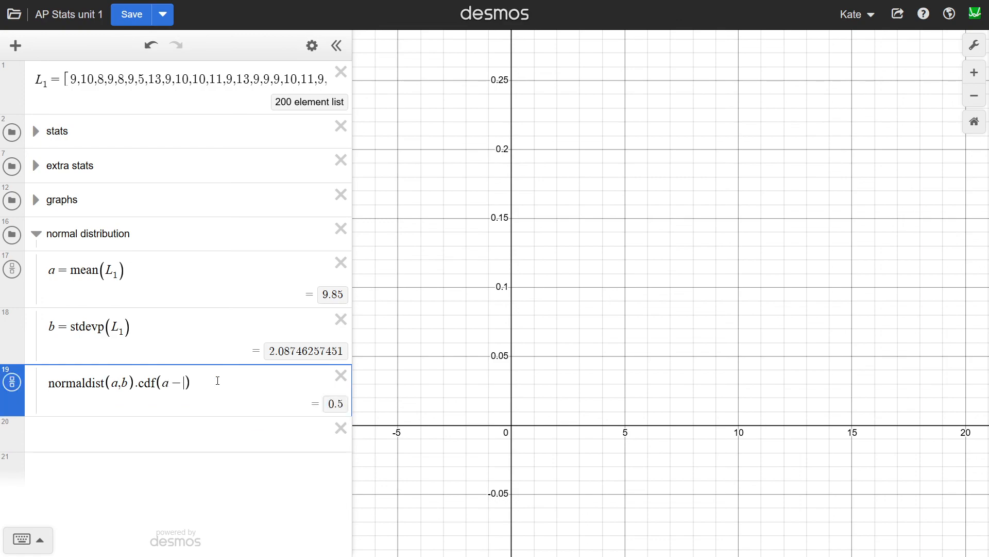
text(finity)
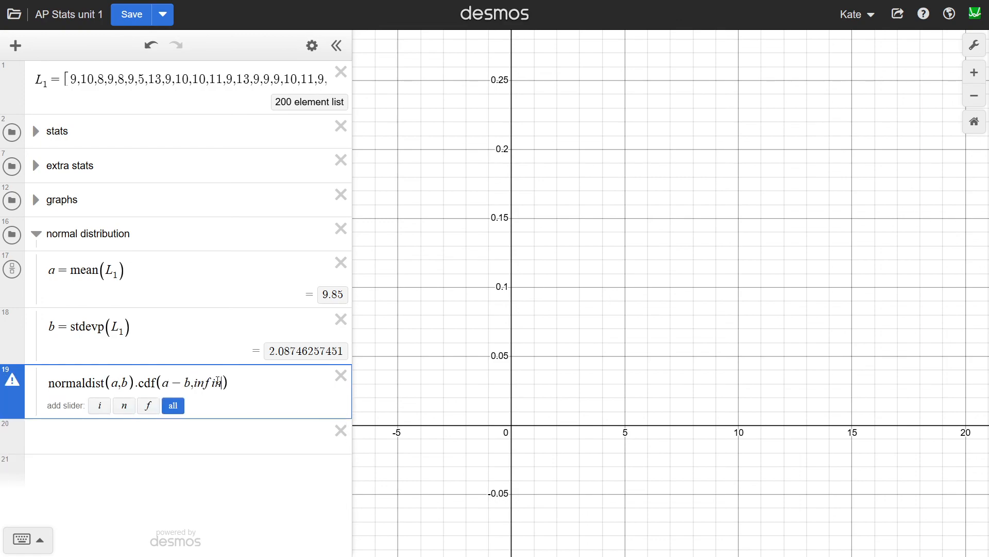
Turn the cdf expression into normaldist(a,b).inversecdf(0.75)
click(139, 387)
text(inverse)
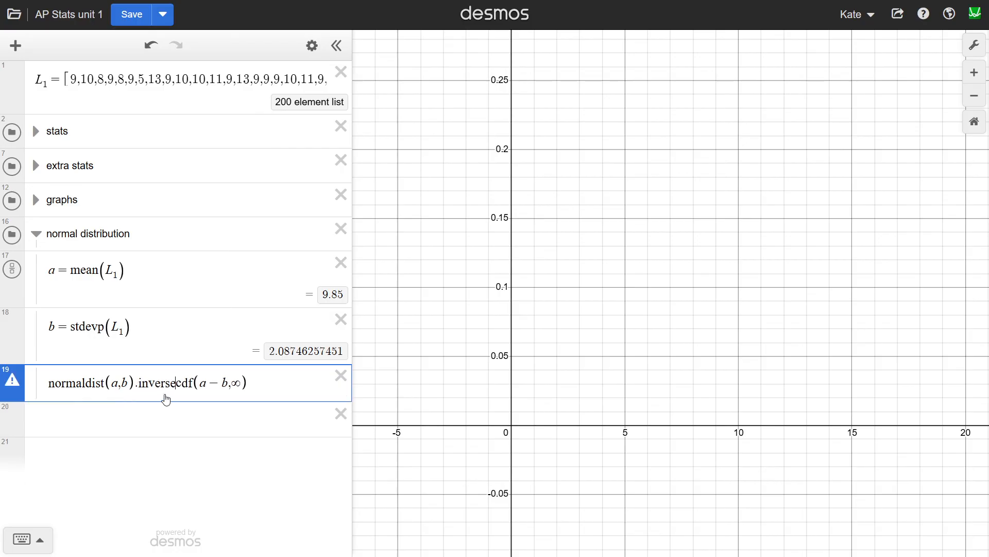
drag(242, 382, 209, 388)
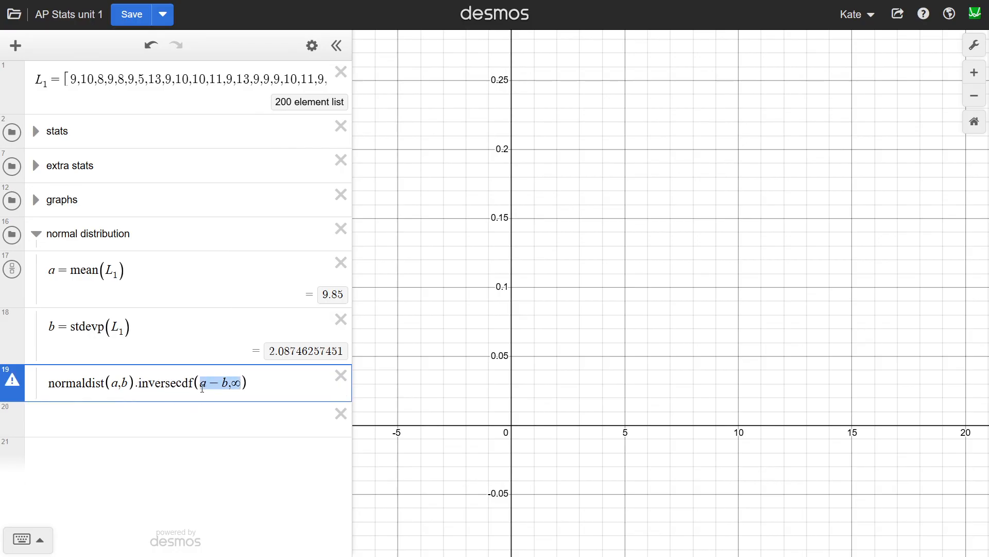
text(0.75)
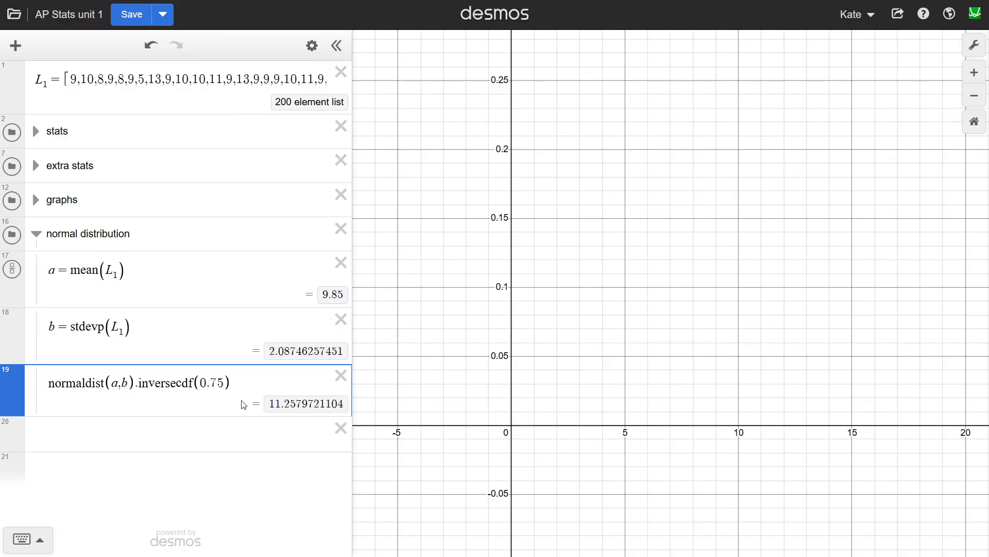
Change the inversecdf argument to 0.25
click(217, 382)
key(BackSpace)
text(2)
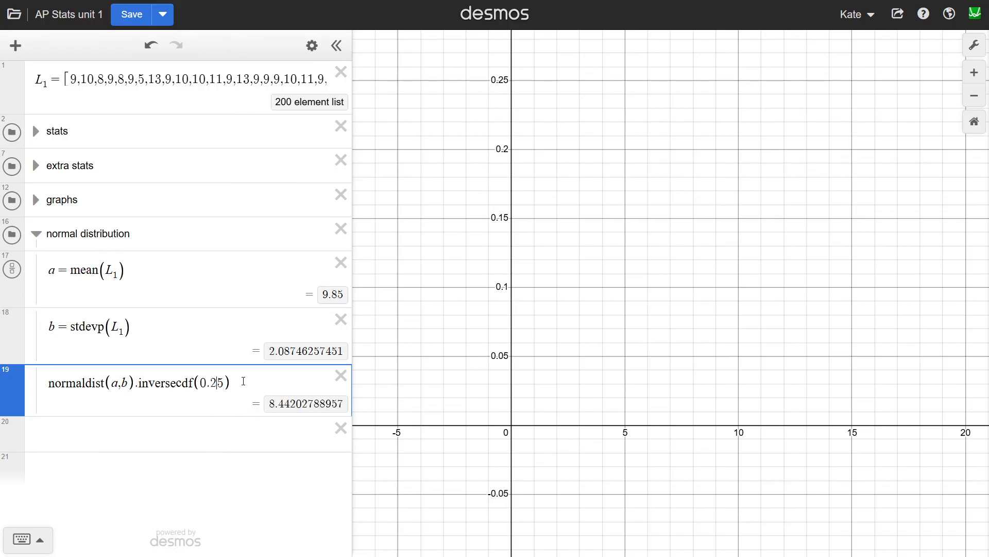
Replace the inverse cdf with random(100) and store the expression as the list L_2
drag(244, 383, 141, 387)
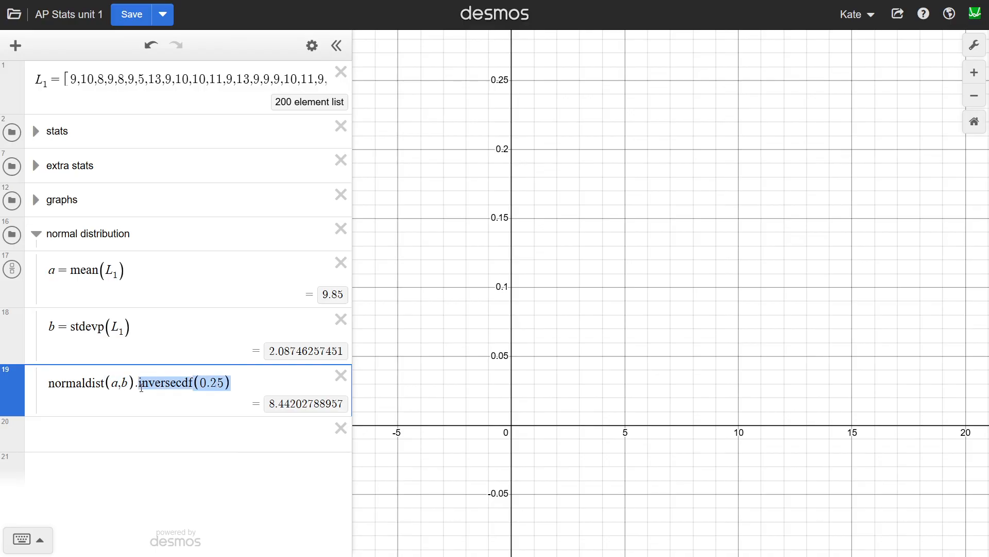
text(random)
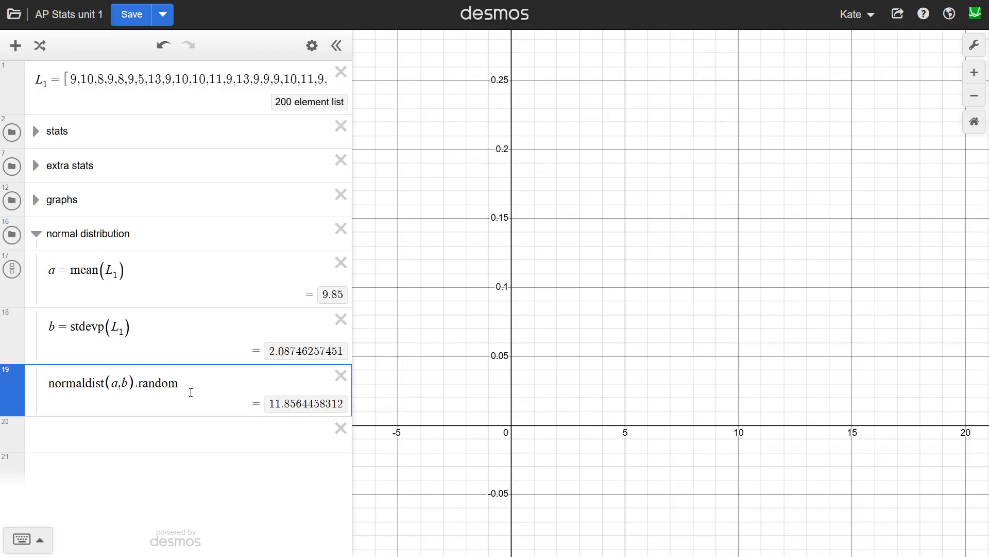
text((100)
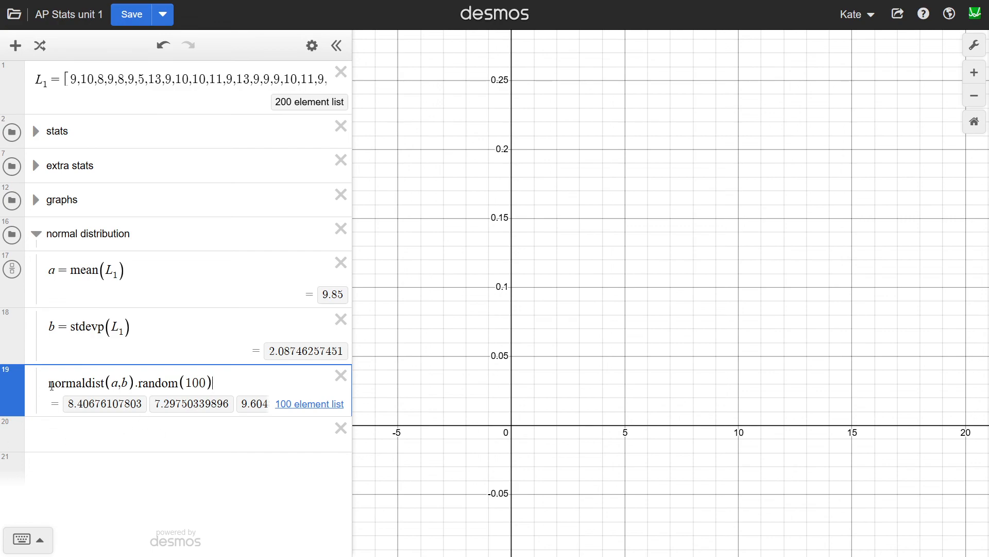
text(L_2=)
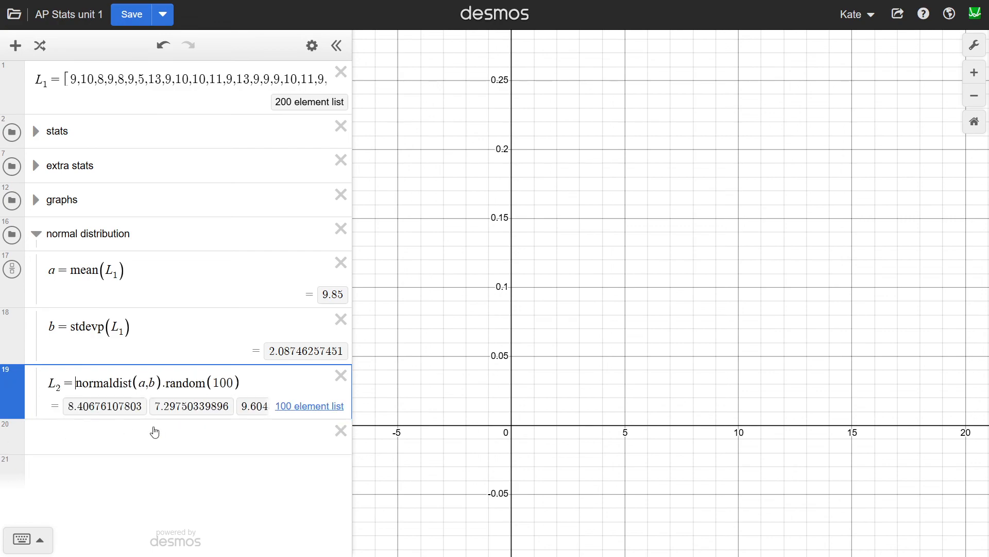
Add the expression stats(L_2) below the random sample and view its summary
click(182, 461)
text(stats(L_2))
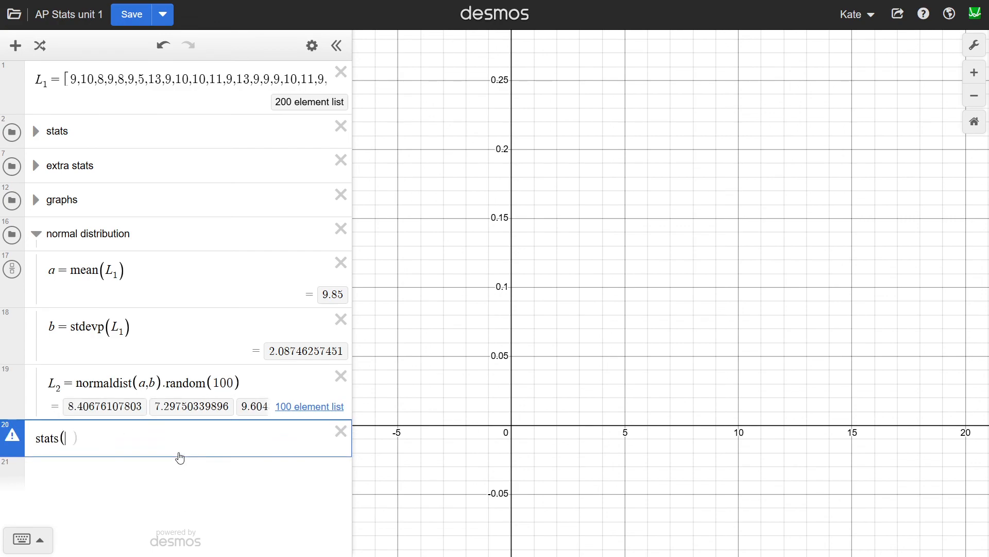
scroll(160, 484, down, 2)
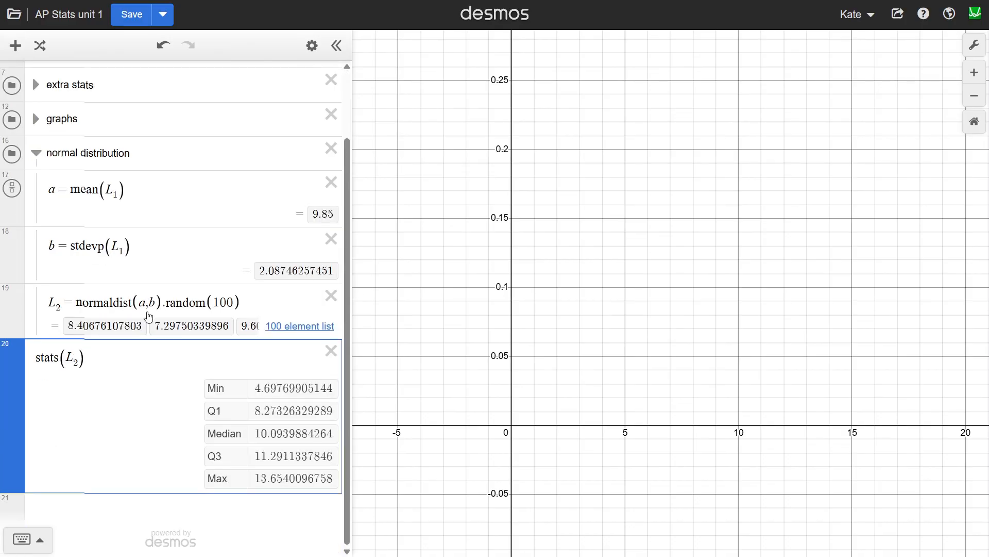